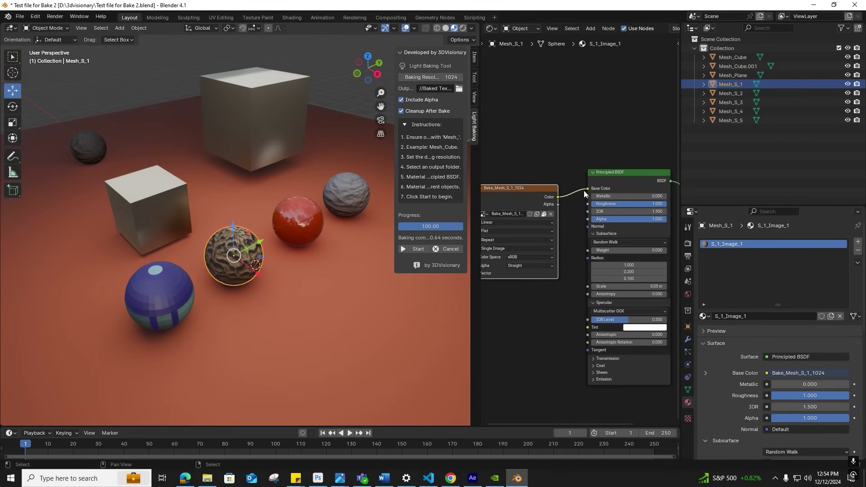
# Step: Inspect the baked image texture feeding the Principled BSDF base color of the Mesh_S_1 sphere and collapse the node's expanded sections
pyautogui.moveTo(584, 190); pyautogui.dragTo(596, 411)
pyautogui.click(593, 379)
pyautogui.click(593, 234)
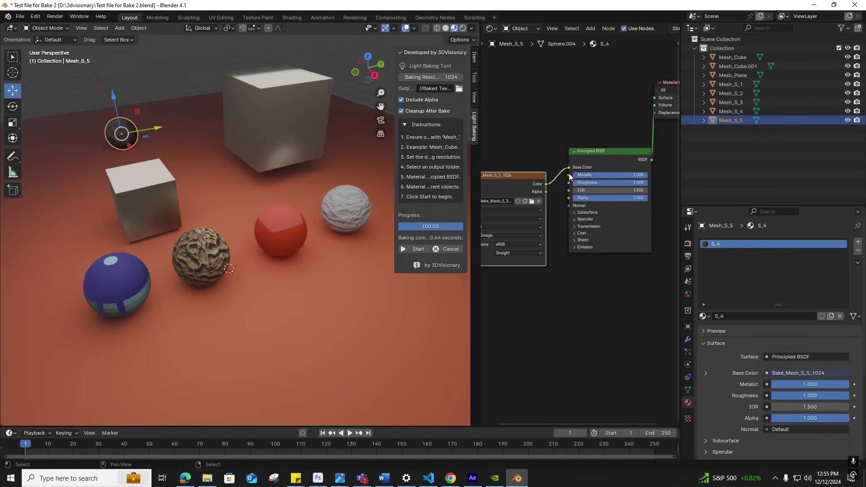
# Step: Maximize the 3D viewport to show the whole baked scene
pyautogui.moveTo(203, 198); pyautogui.dragTo(229, 192, button='middle')
pyautogui.hotkey('ctrl', 'space')
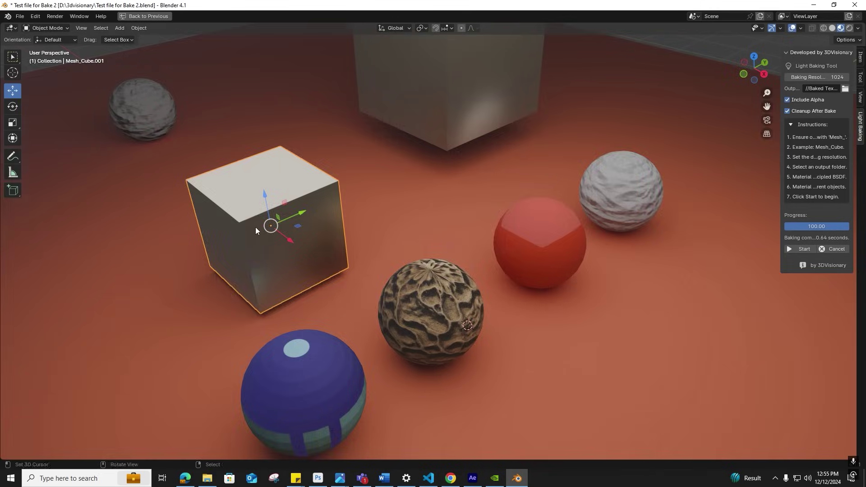
pyautogui.scroll(-3, 255, 226)
# Step: Try moving the Mesh_S_5 sphere beside the white sphere and the smaller cube toward the back, undoing the moves
pyautogui.click(225, 191)
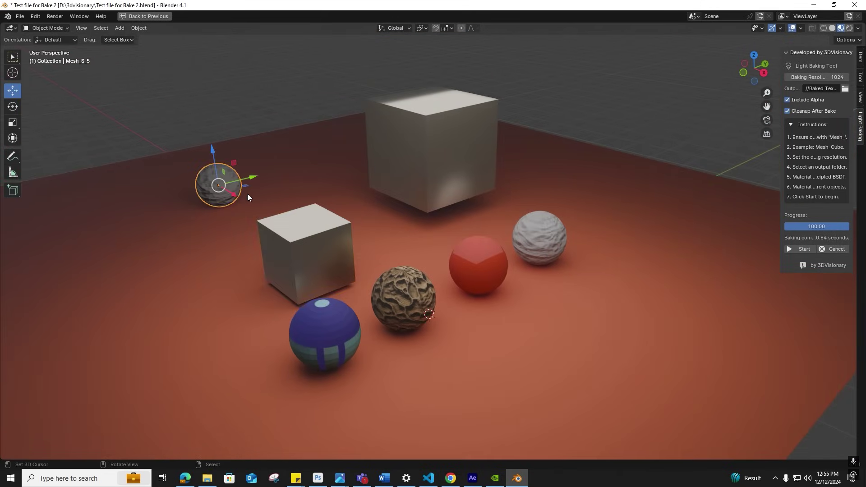
pyautogui.moveTo(246, 187); pyautogui.dragTo(601, 223)
pyautogui.moveTo(601, 223); pyautogui.dragTo(579, 247, button='middle')
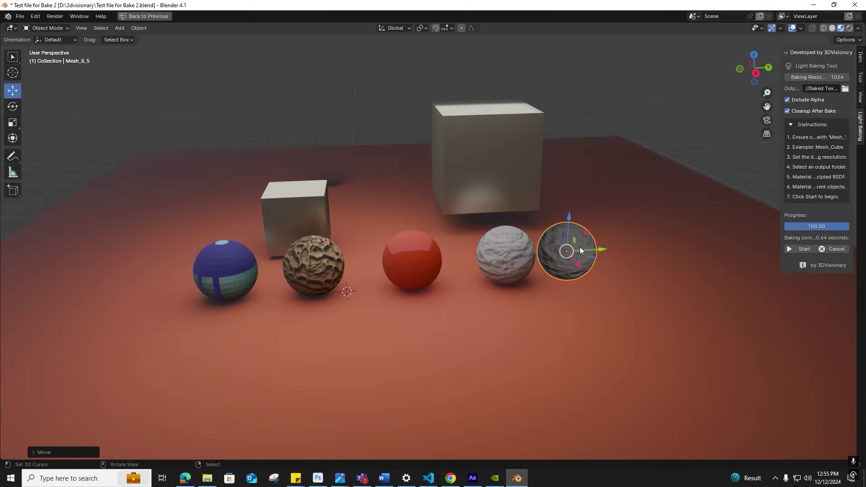
pyautogui.hotkey('ctrl', 'z')
pyautogui.rightClick(311, 202)
pyautogui.moveTo(317, 198); pyautogui.dragTo(397, 126)
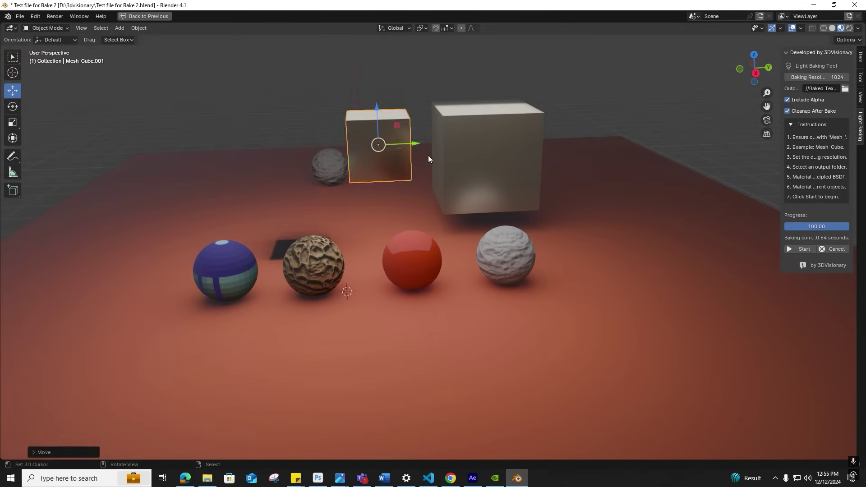
pyautogui.keyDown('shift'); pyautogui.moveTo(428, 156); pyautogui.dragTo(369, 190, button='middle'); pyautogui.keyUp('shift')
# Step: Examine the baked scene from several angles without overlays, and view Test file for Bake 2.glb in 3D Viewer
pyautogui.scroll(4, 369, 189)
pyautogui.moveTo(369, 190); pyautogui.dragTo(408, 212, button='middle')
pyautogui.moveTo(547, 167); pyautogui.dragTo(755, 125, button='middle')
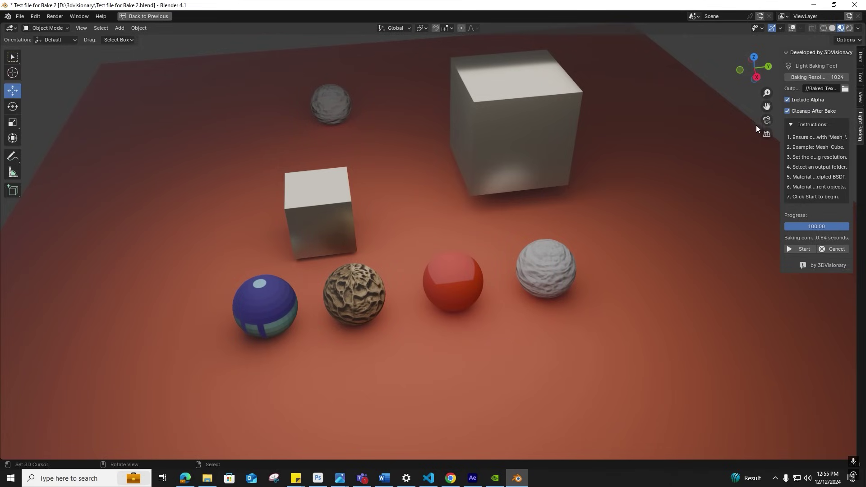
pyautogui.moveTo(783, 140); pyautogui.dragTo(661, 140)
pyautogui.moveTo(532, 202); pyautogui.dragTo(441, 191, button='middle')
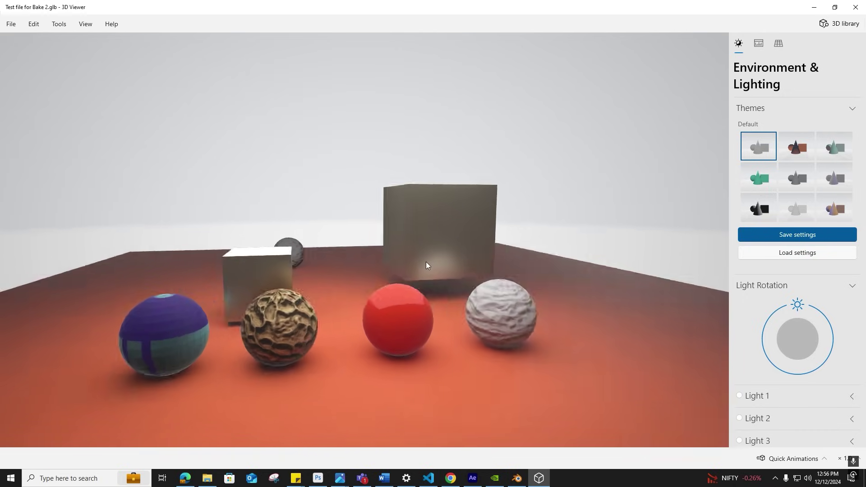
pyautogui.moveTo(425, 263); pyautogui.dragTo(440, 280)
pyautogui.scroll(-3, 440, 280)
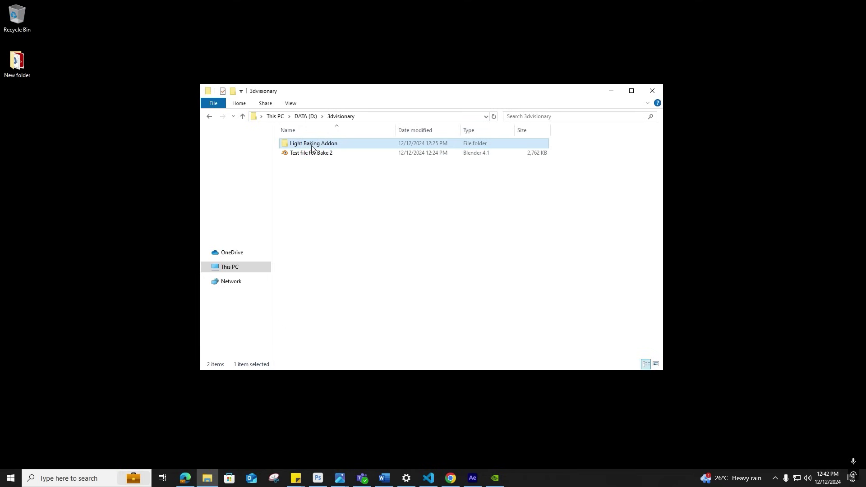
# Step: Open the Test file for Bake 2 scene in Blender and switch the viewport to Rendered shading
pyautogui.doubleClick(316, 153)
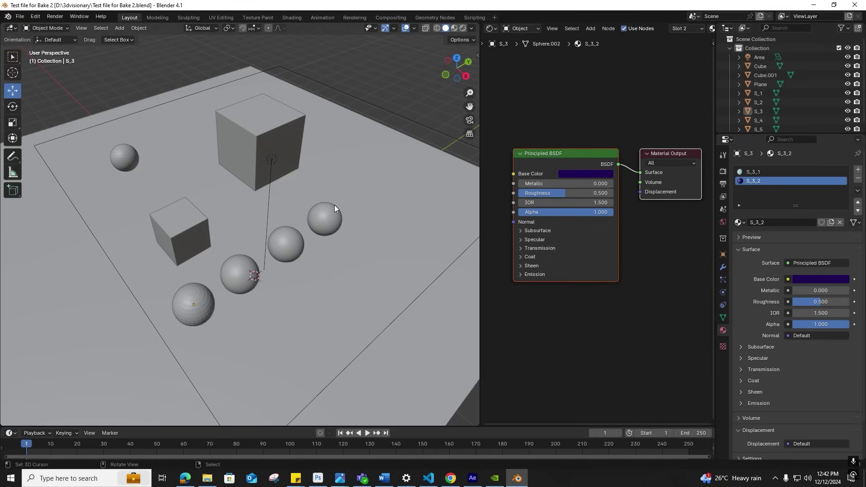
pyautogui.click(462, 28)
pyautogui.moveTo(293, 203); pyautogui.dragTo(236, 156, button='middle')
pyautogui.scroll(3, 235, 157)
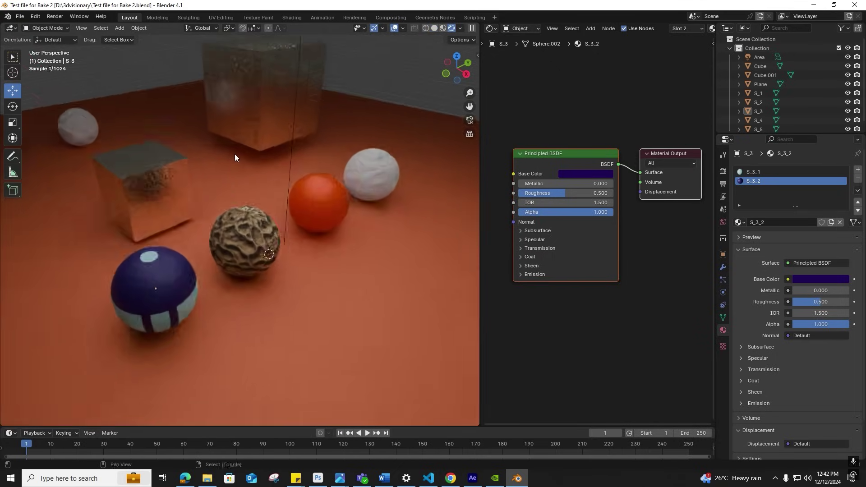
# Step: Select the ground plane and enlarge the outliner and the material slot list
pyautogui.scroll(-1, 236, 156)
pyautogui.rightClick(445, 239)
pyautogui.moveTo(779, 134); pyautogui.dragTo(781, 206)
pyautogui.moveTo(783, 271); pyautogui.dragTo(784, 306)
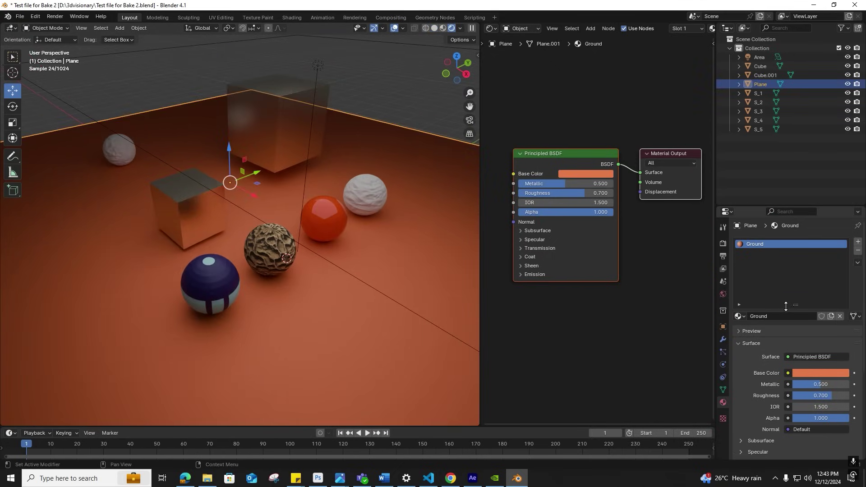
pyautogui.scroll(-2, 559, 237)
# Step: Review the material nodes of spheres S_5, S_3 and S_1, including both material slots of S_3
pyautogui.click(758, 129)
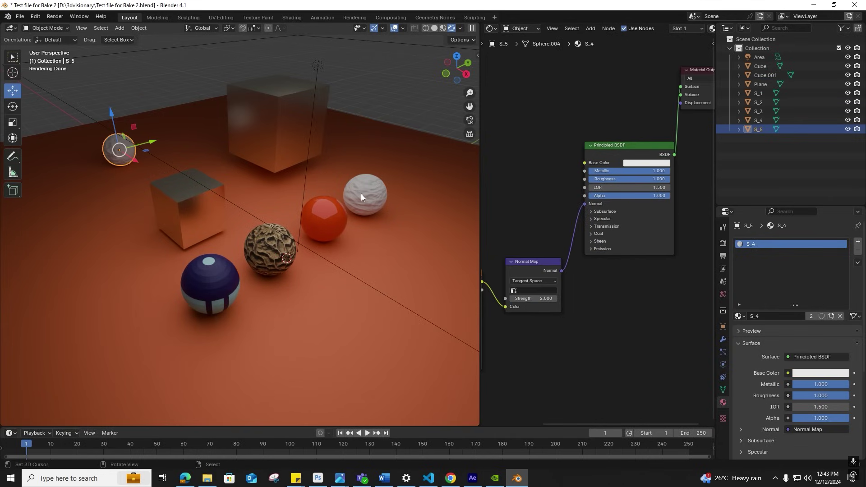
pyautogui.click(224, 279)
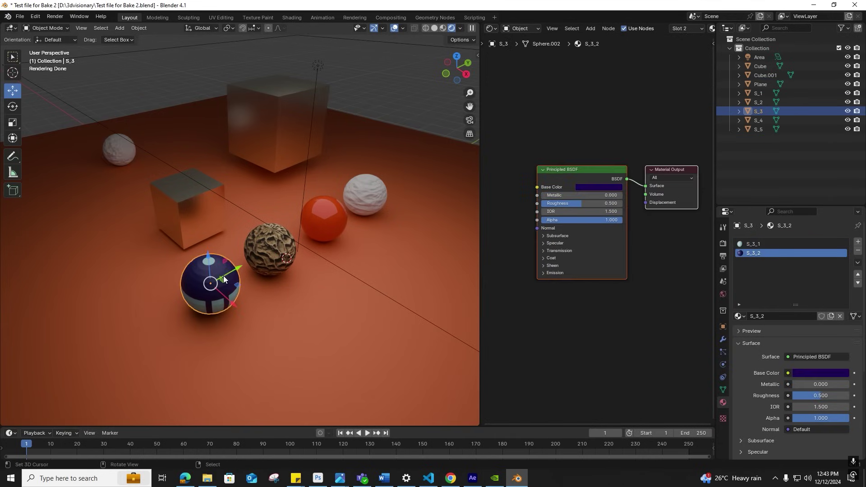
pyautogui.click(751, 244)
pyautogui.click(753, 251)
pyautogui.click(283, 244)
pyautogui.moveTo(550, 246); pyautogui.dragTo(617, 246, button='middle')
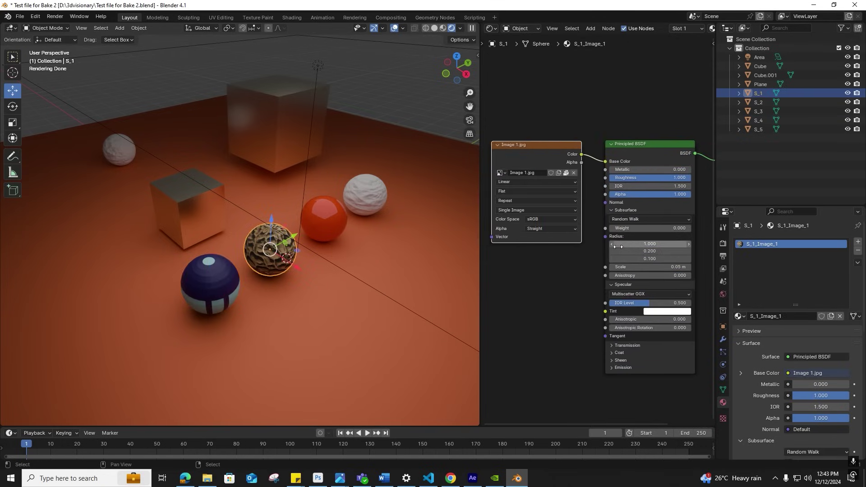
pyautogui.scroll(-1, 563, 251)
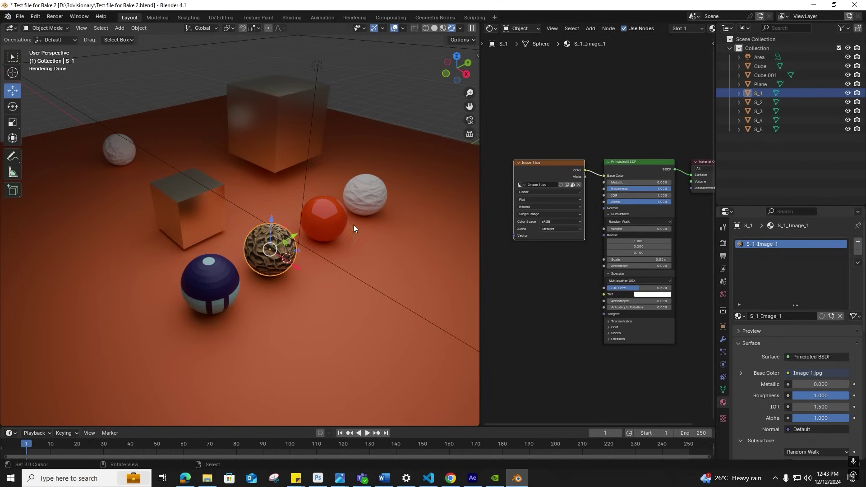
# Step: Review the material nodes of the red sphere S_2 and the two white spheres S_4 and S_5
pyautogui.click(330, 224)
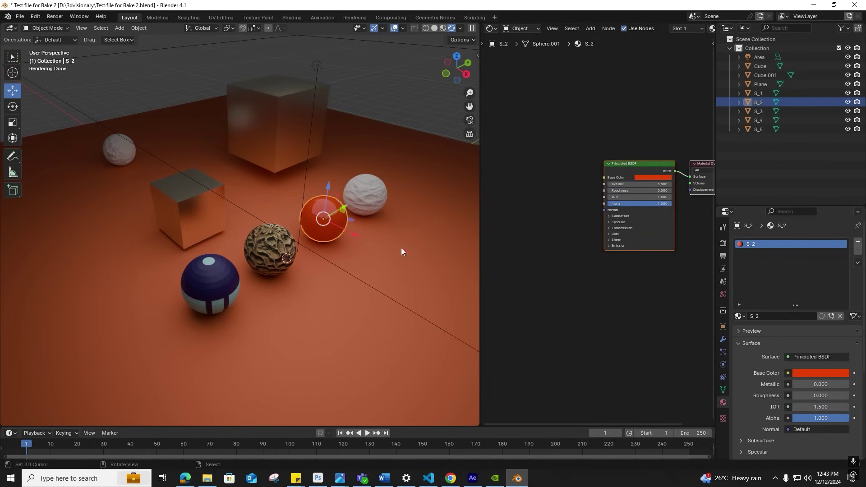
pyautogui.moveTo(639, 277); pyautogui.dragTo(576, 293, button='middle')
pyautogui.scroll(2, 572, 229)
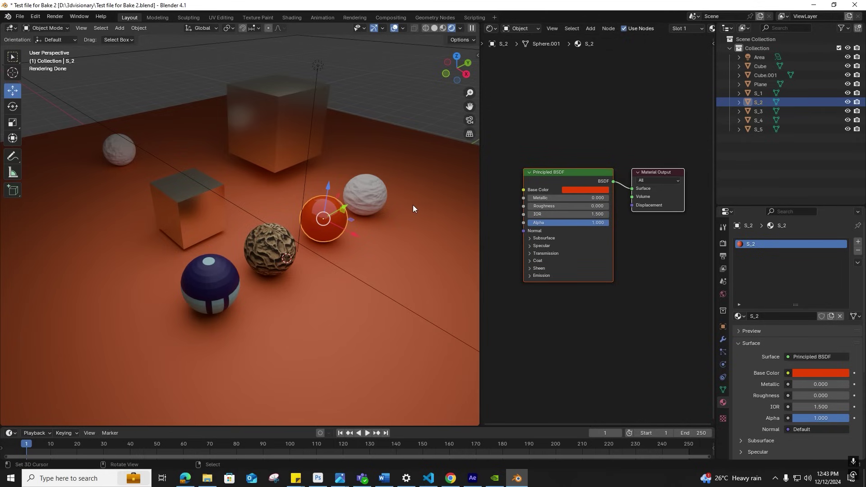
pyautogui.click(373, 192)
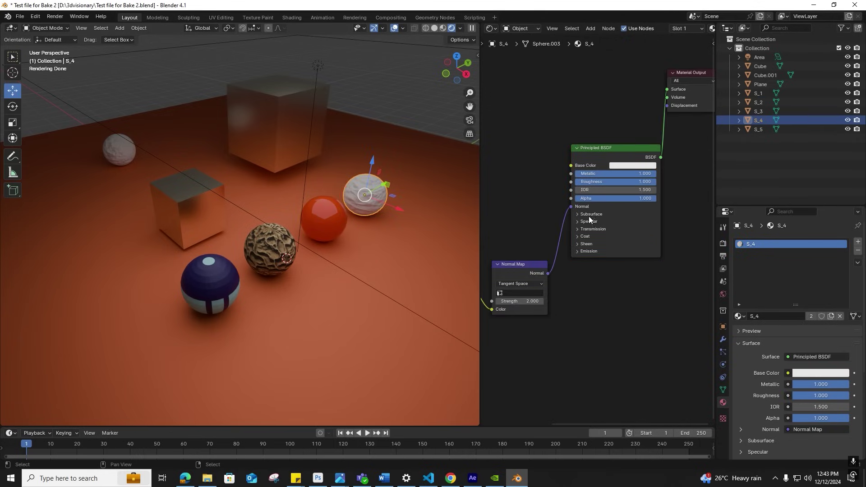
pyautogui.scroll(-2, 568, 223)
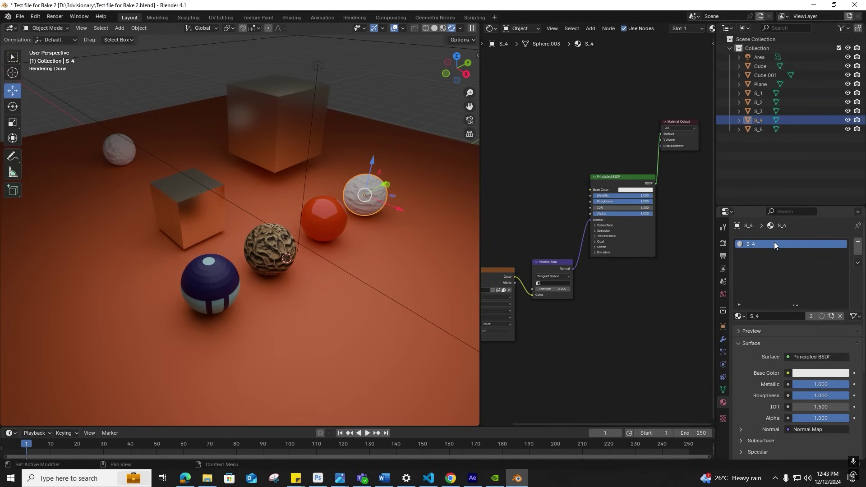
pyautogui.click(128, 148)
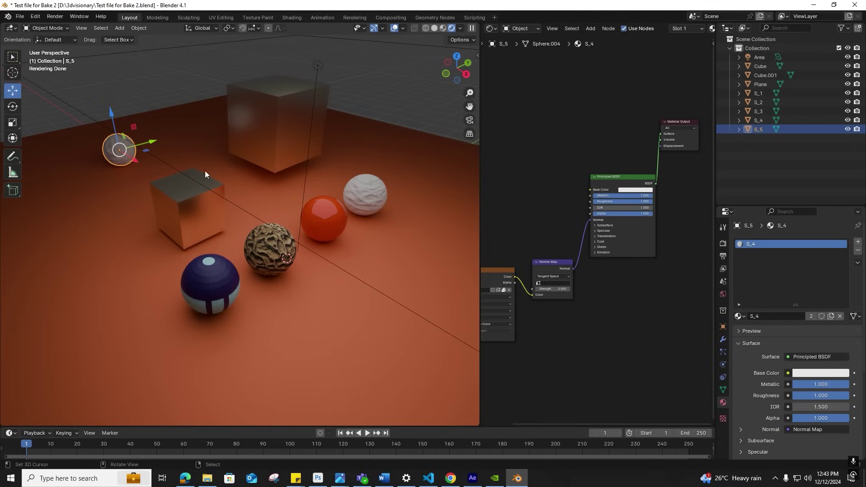
# Step: Review the material used by the two cubes and the settings of the area light
pyautogui.click(283, 137)
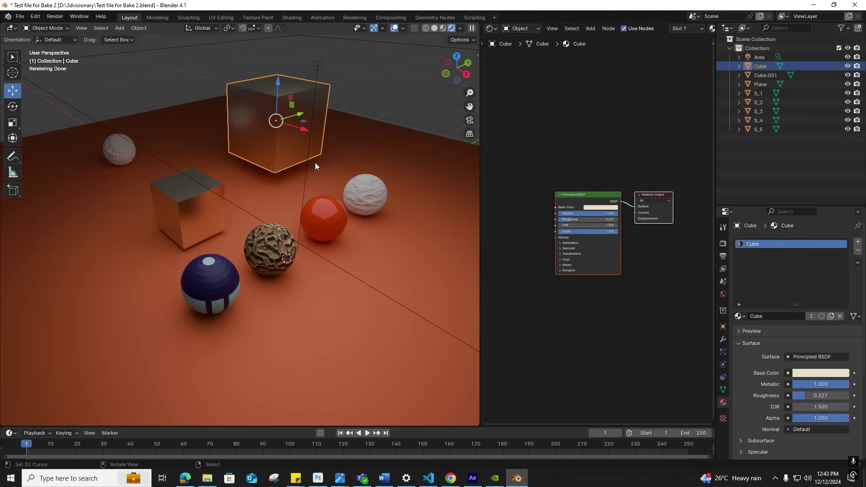
pyautogui.scroll(2, 595, 212)
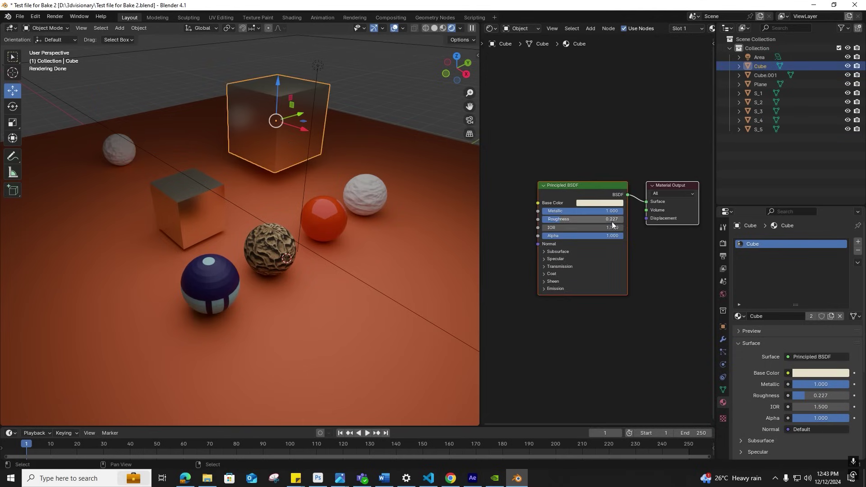
pyautogui.moveTo(642, 229); pyautogui.dragTo(630, 229, button='middle')
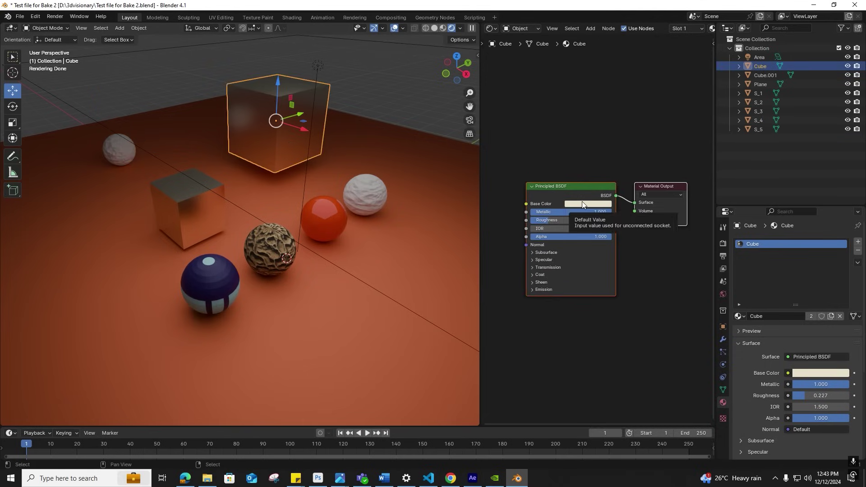
pyautogui.click(189, 205)
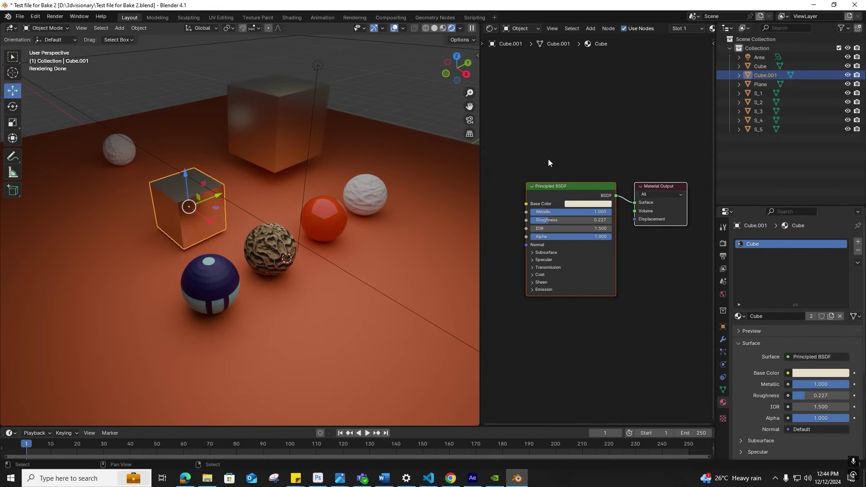
pyautogui.moveTo(337, 193); pyautogui.dragTo(301, 134, button='middle')
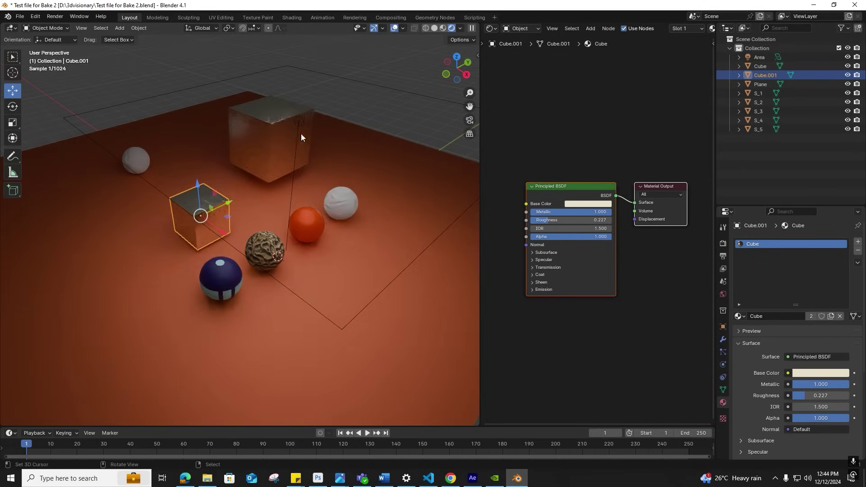
pyautogui.click(299, 121)
# Step: Find the installed Light Baking Tool in the add-on preferences by searching "bakin", remove it and clear the search
pyautogui.click(35, 17)
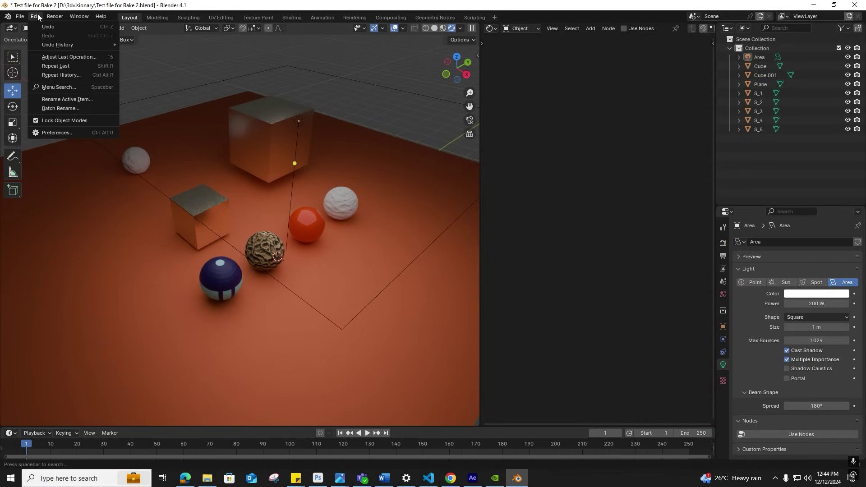
pyautogui.click(57, 133)
pyautogui.moveTo(154, 12); pyautogui.dragTo(240, 63)
pyautogui.click(334, 85)
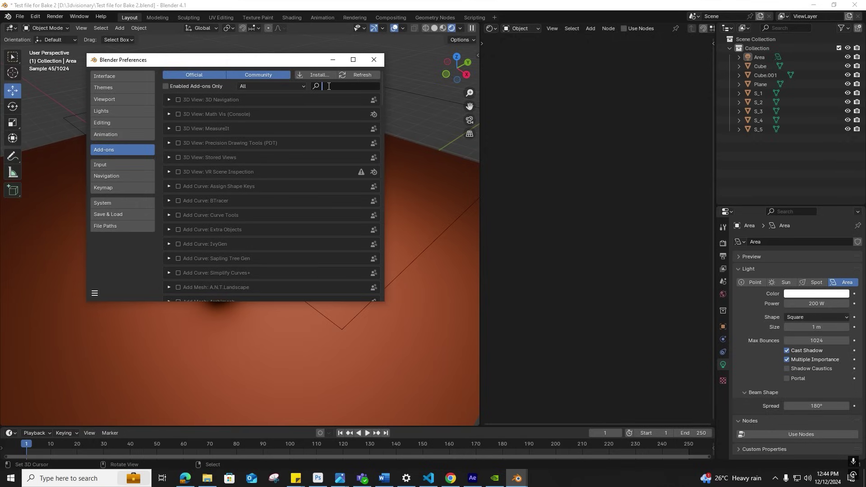
pyautogui.write('bakin')
pyautogui.click(177, 114)
pyautogui.click(169, 114)
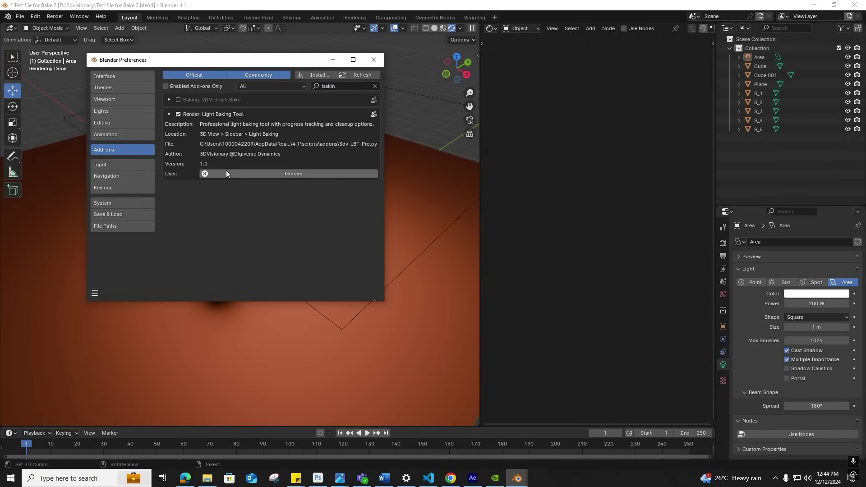
pyautogui.click(229, 172)
pyautogui.click(211, 196)
pyautogui.click(374, 87)
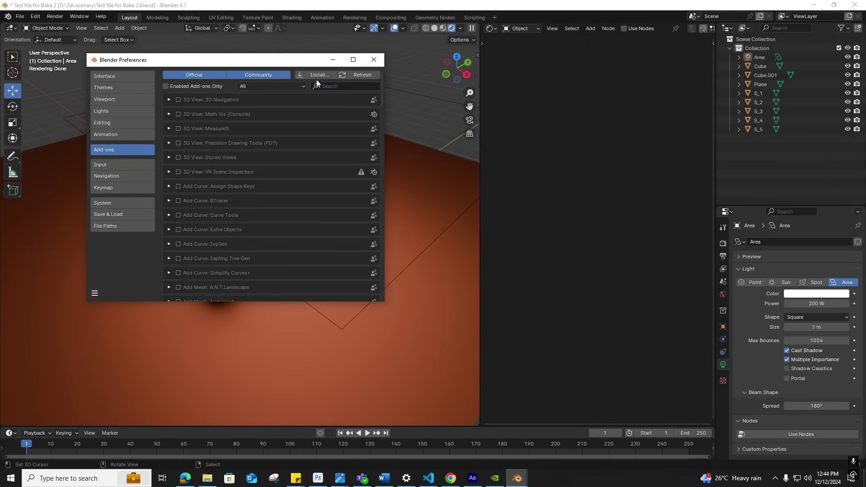
# Step: Install 3dv_LBT_Pro.py from D:\3dvisionary\Light Baking Addon, enable the Light Baking Tool add-on and close the preferences
pyautogui.click(316, 75)
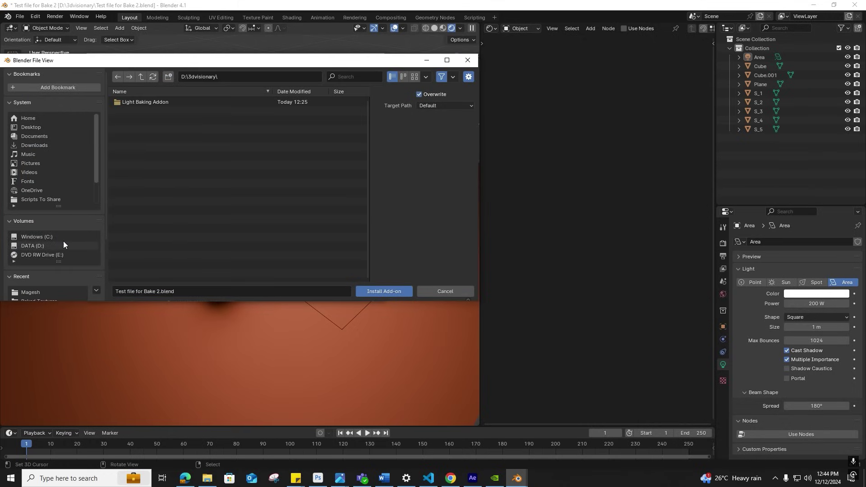
pyautogui.scroll(-2, 63, 244)
pyautogui.click(45, 209)
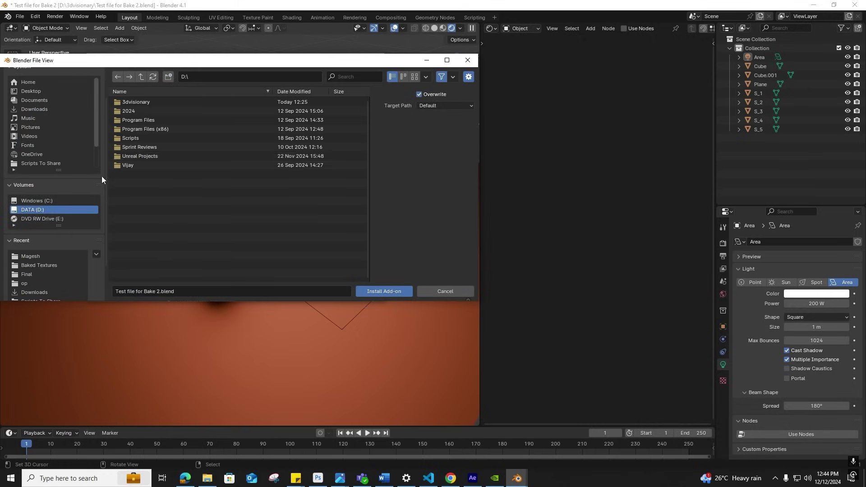
pyautogui.doubleClick(138, 104)
pyautogui.doubleClick(175, 100)
pyautogui.doubleClick(169, 103)
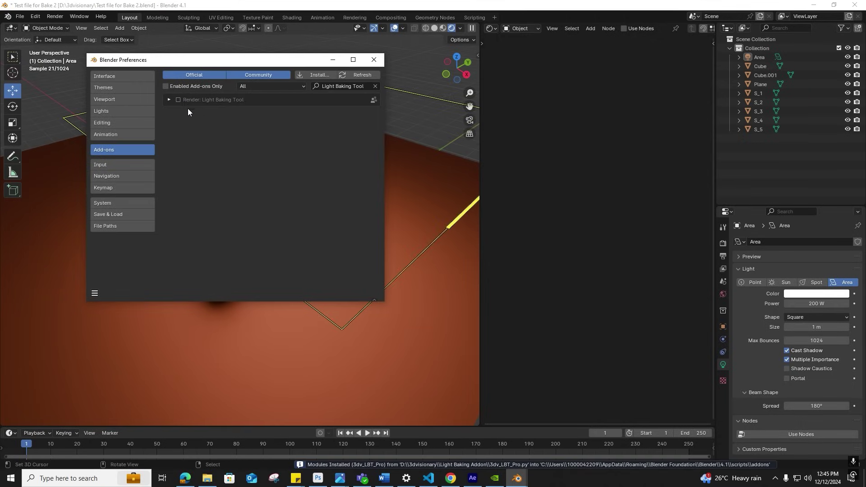
pyautogui.click(177, 99)
pyautogui.click(373, 59)
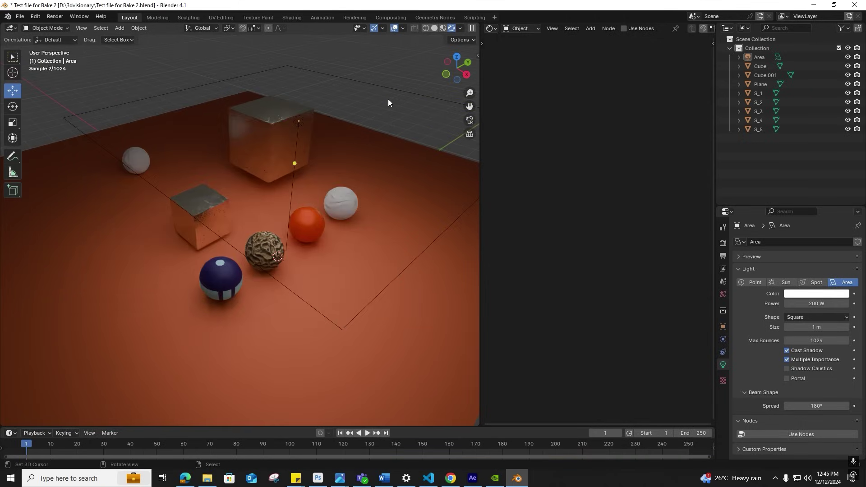
# Step: Show the Light Baking tool settings in the 3D viewport sidebar
pyautogui.press('n')
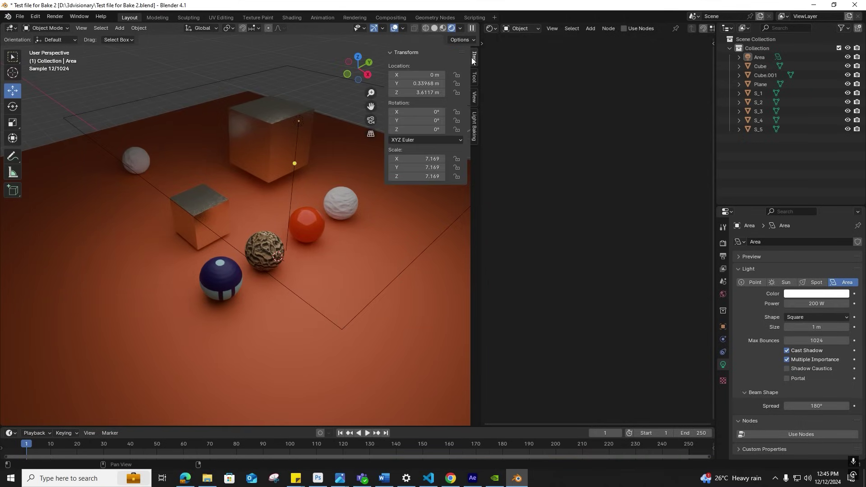
pyautogui.click(474, 77)
pyautogui.click(474, 99)
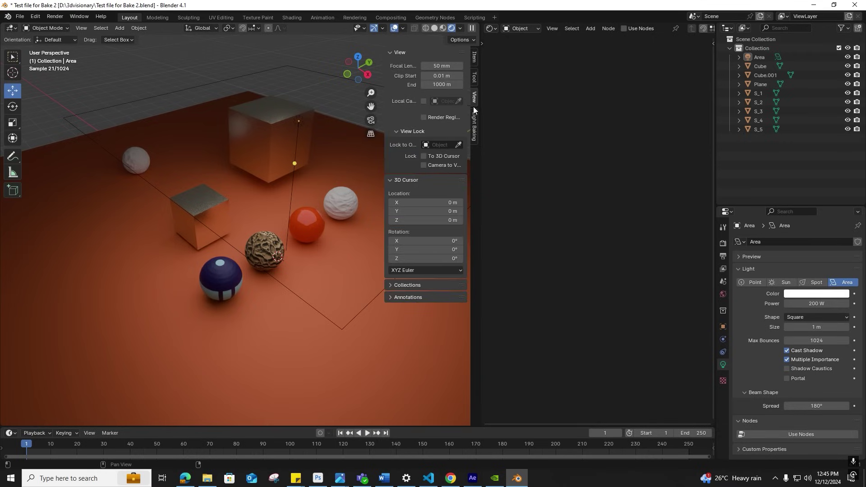
pyautogui.click(474, 124)
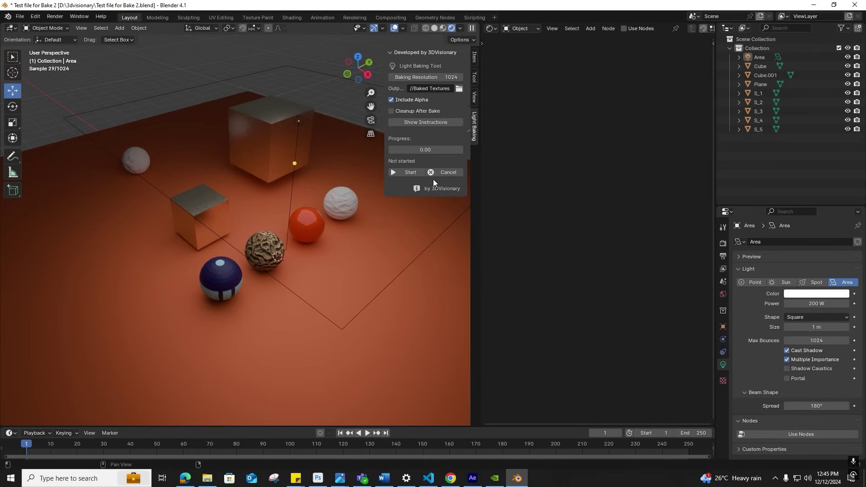
# Step: Widen the Light Baking sidebar and set the baking resolution to 1024
pyautogui.click(391, 99)
pyautogui.moveTo(384, 95); pyautogui.dragTo(333, 96)
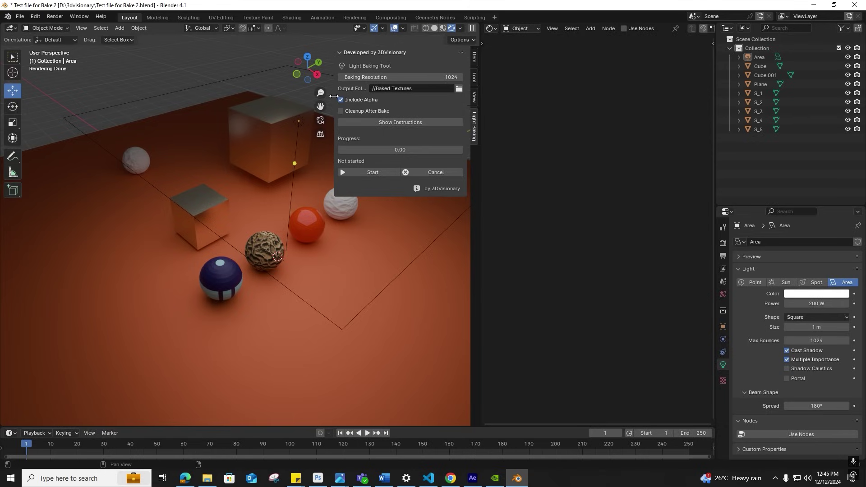
pyautogui.click(441, 78)
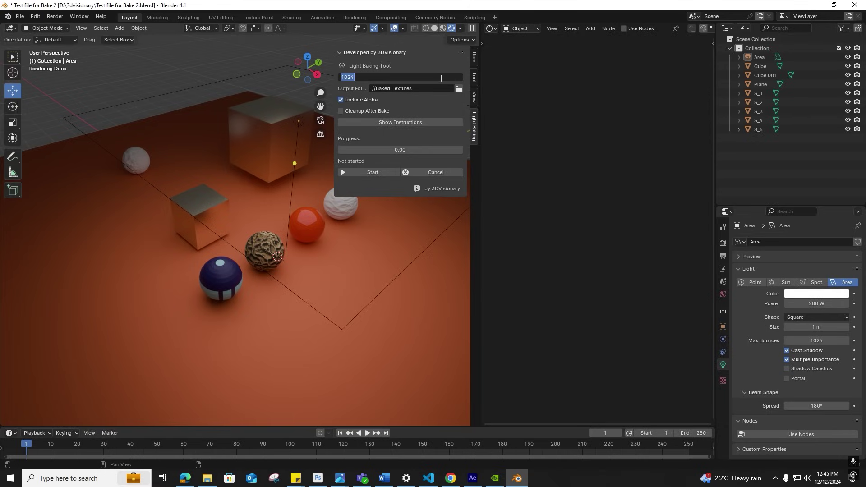
pyautogui.write('1024')
pyautogui.press('Return')
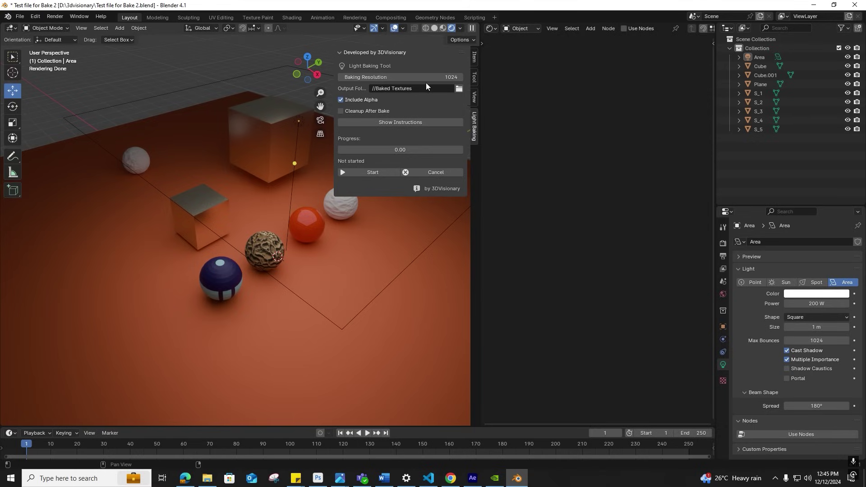
pyautogui.click(427, 79)
pyautogui.write('512')
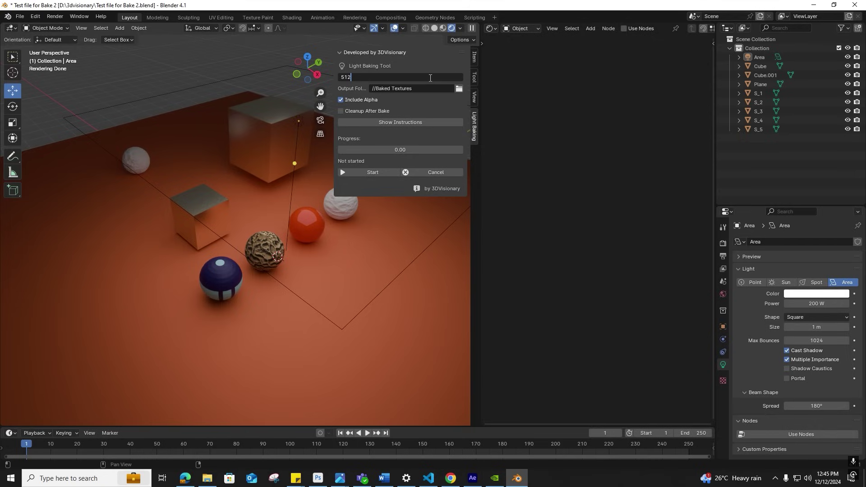
pyautogui.press('BackSpace')
pyautogui.press('BackSpace')
pyautogui.press('BackSpace')
pyautogui.write('1024')
pyautogui.press('Return')
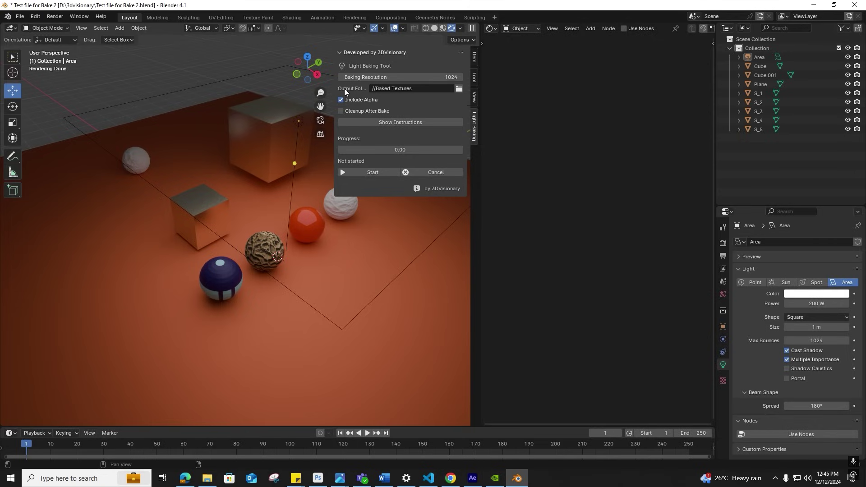
# Step: Create a folder named "Baked Textures" in D:\3dvisionary and set it as the bake output folder
pyautogui.click(458, 88)
pyautogui.click(362, 133)
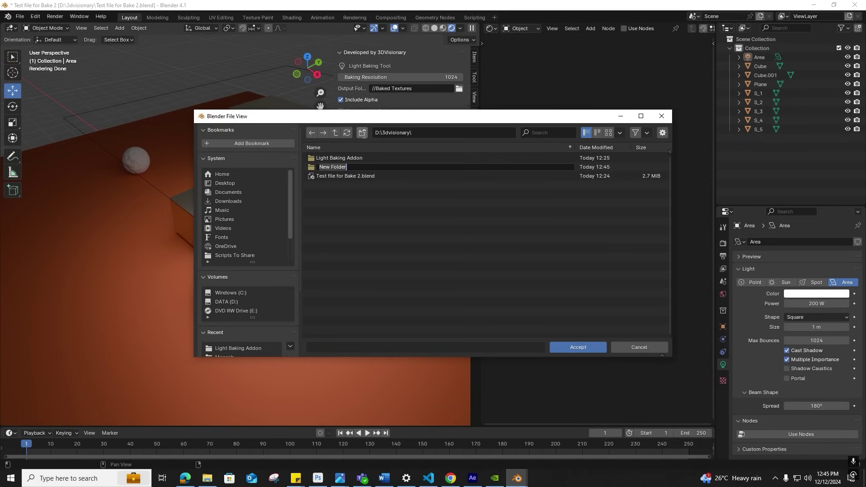
pyautogui.write('Baked Textures')
pyautogui.press('Return')
pyautogui.press('Return')
pyautogui.click(595, 347)
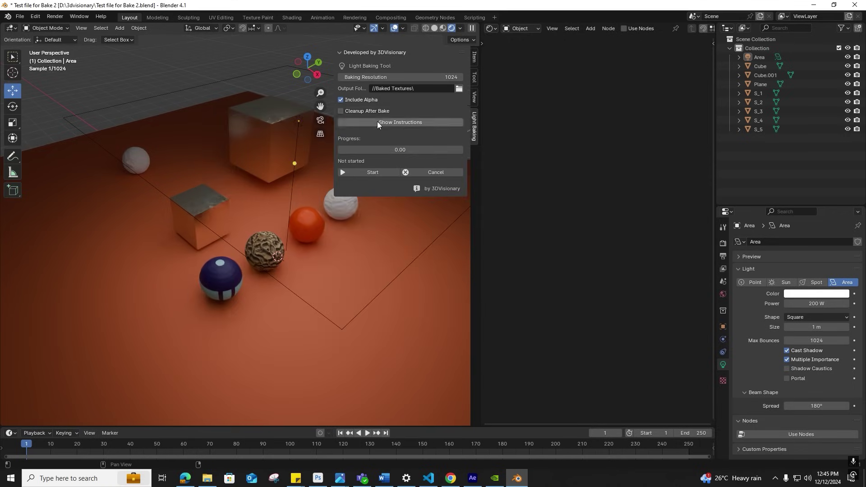
# Step: Switch the Include Alpha option off and back on
pyautogui.click(341, 100)
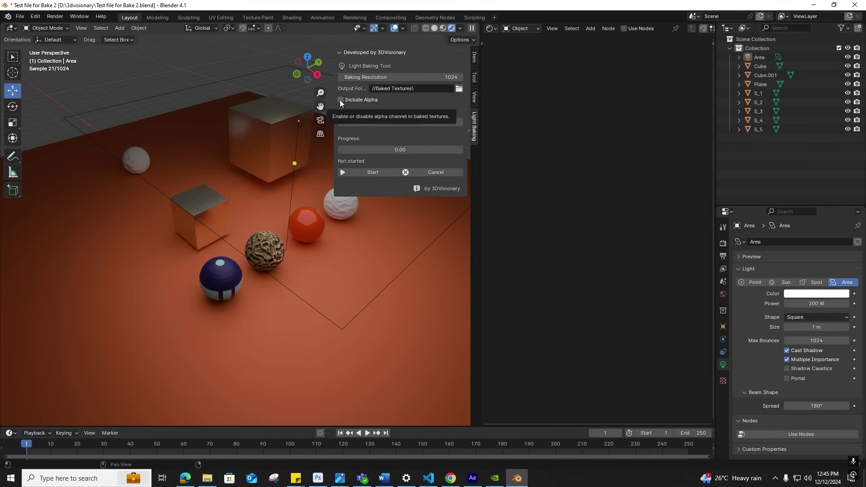
pyautogui.click(340, 100)
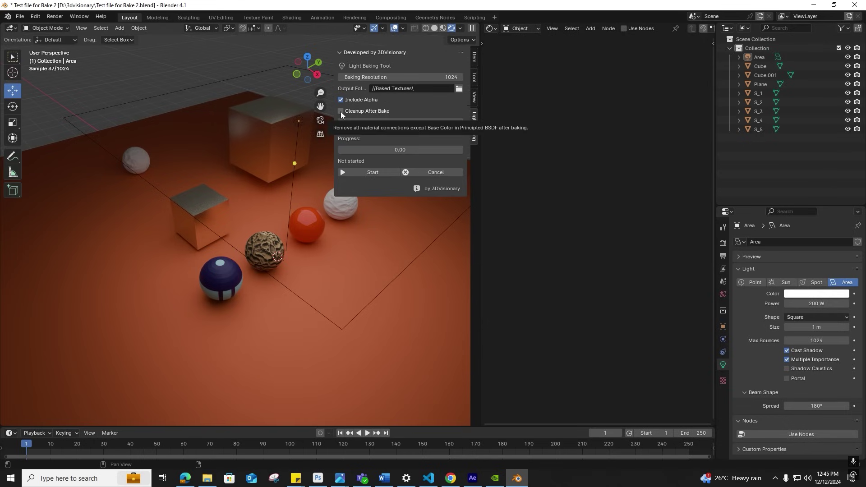
# Step: Deselect the light and examine the material nodes of spheres S_1 and S_4
pyautogui.hotkey('alt', 'a')
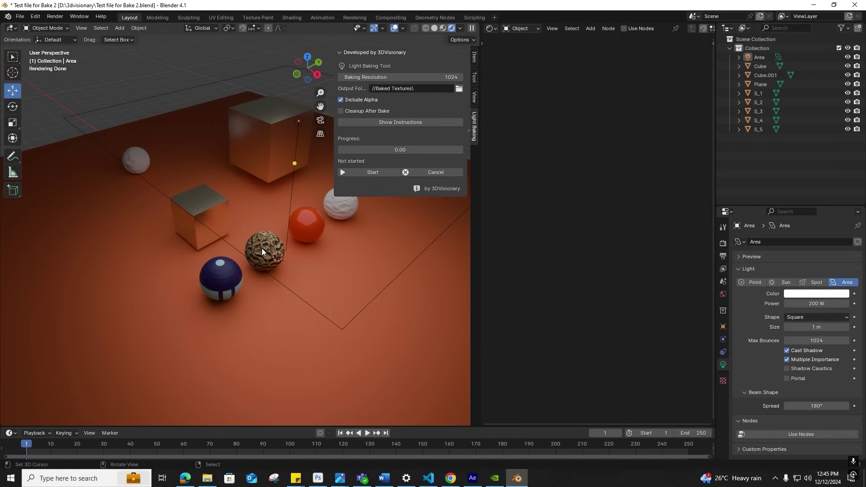
pyautogui.click(265, 247)
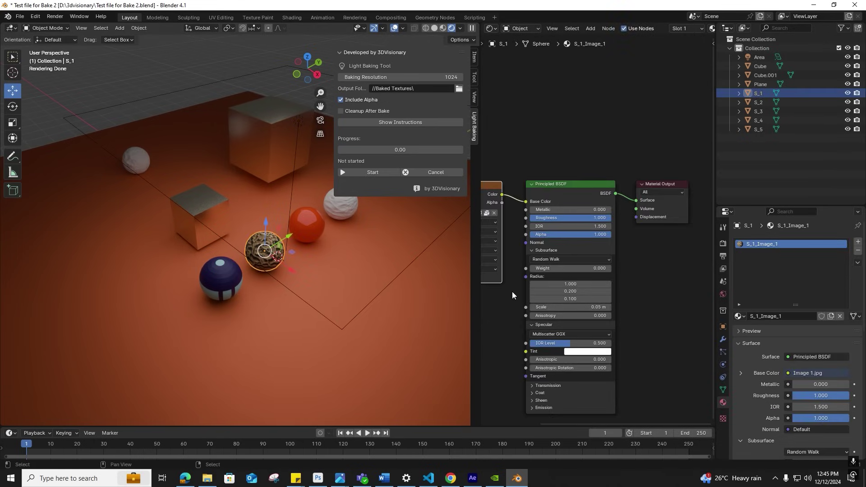
pyautogui.moveTo(513, 292); pyautogui.dragTo(570, 267, button='middle')
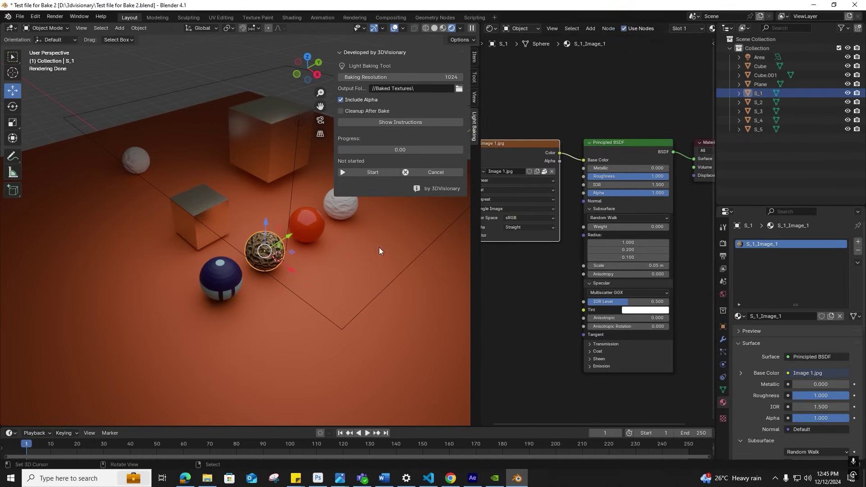
pyautogui.click(345, 207)
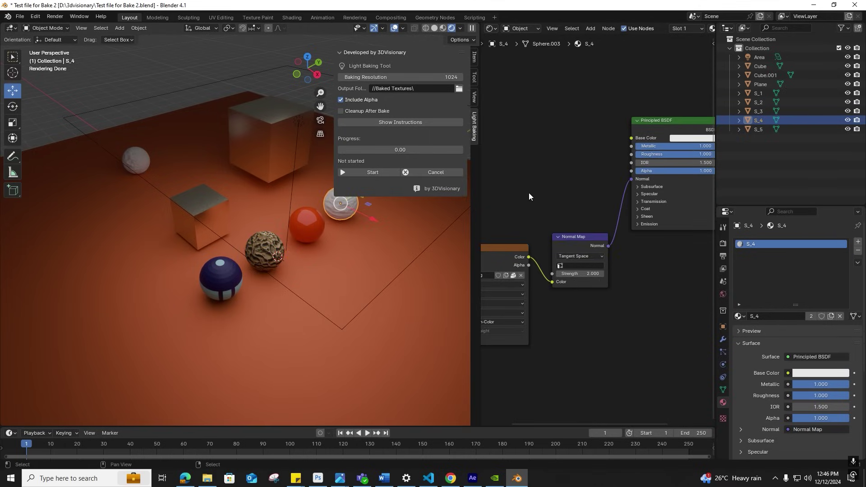
pyautogui.scroll(-4, 551, 223)
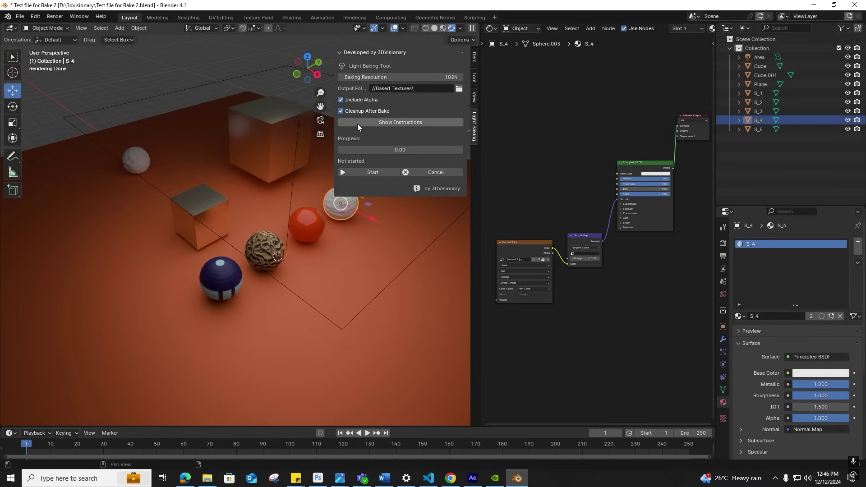
# Step: Enable Cleanup After Bake, show the tool's instructions and widen the sidebar to read them
pyautogui.click(359, 123)
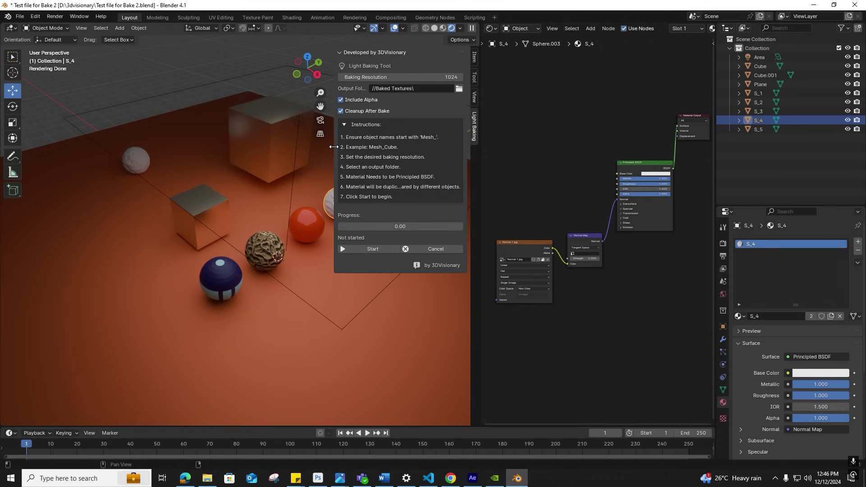
pyautogui.moveTo(333, 146); pyautogui.dragTo(323, 150)
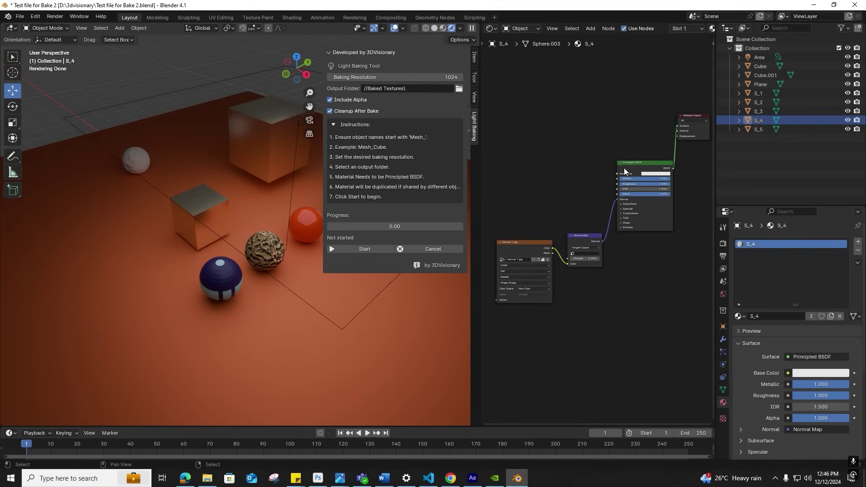
# Step: Check the Principled BSDF node on sphere S_4 and the shared materials of the two cubes and sphere S_5
pyautogui.moveTo(629, 161); pyautogui.dragTo(631, 160)
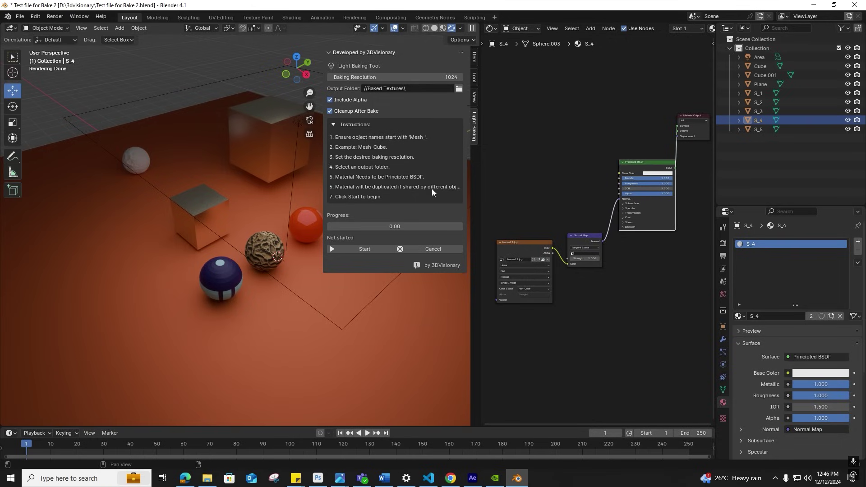
pyautogui.click(271, 145)
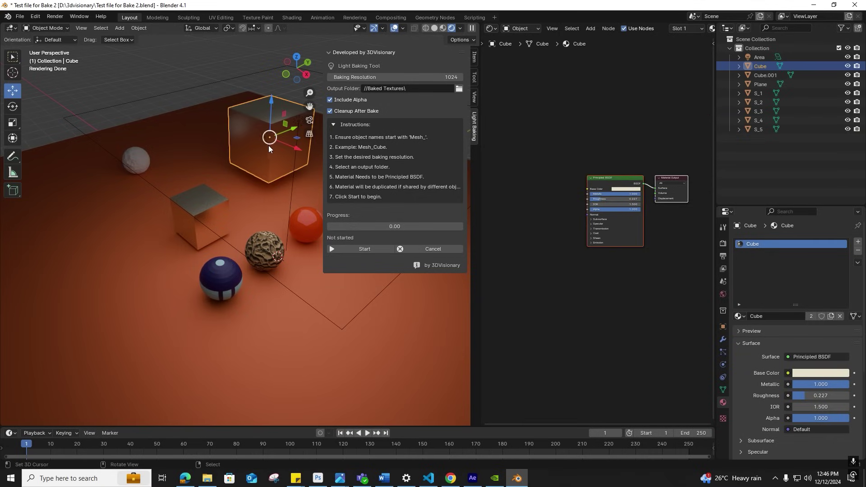
pyautogui.click(212, 207)
pyautogui.moveTo(268, 204); pyautogui.dragTo(221, 212, button='middle')
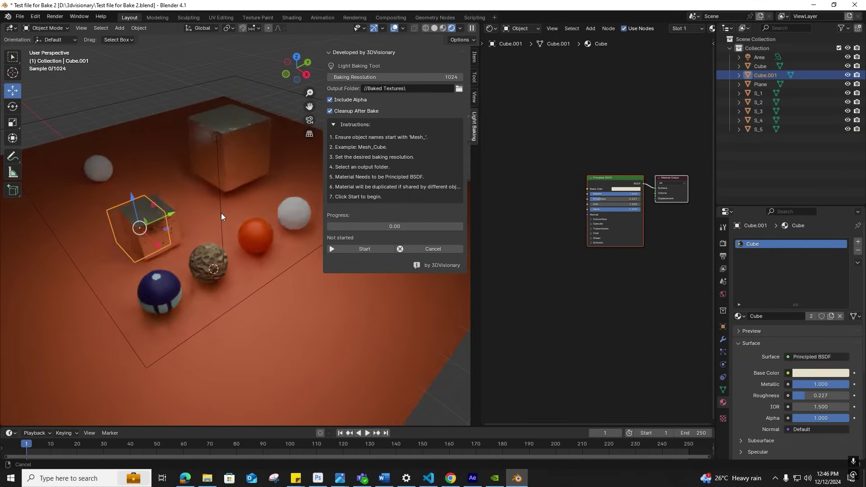
pyautogui.click(270, 208)
pyautogui.click(90, 169)
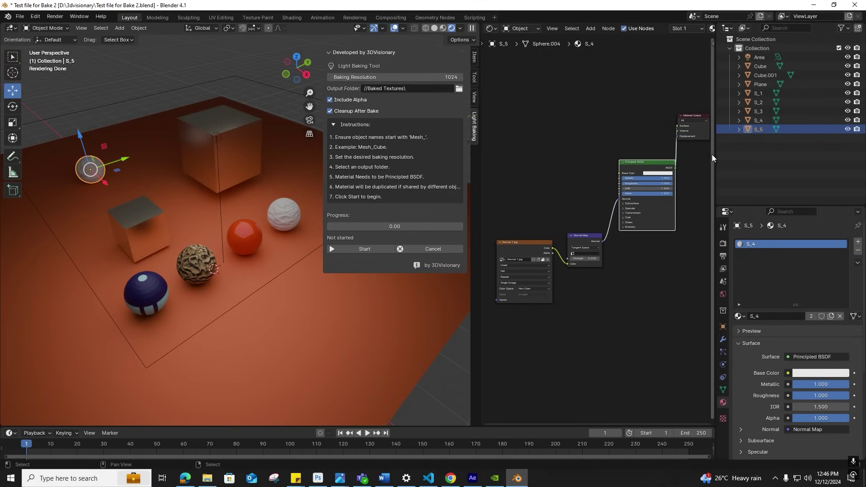
# Step: Widen the properties area, show the Cycles render settings and set the final render's maximum samples to 512
pyautogui.moveTo(711, 154); pyautogui.dragTo(679, 154)
pyautogui.click(687, 243)
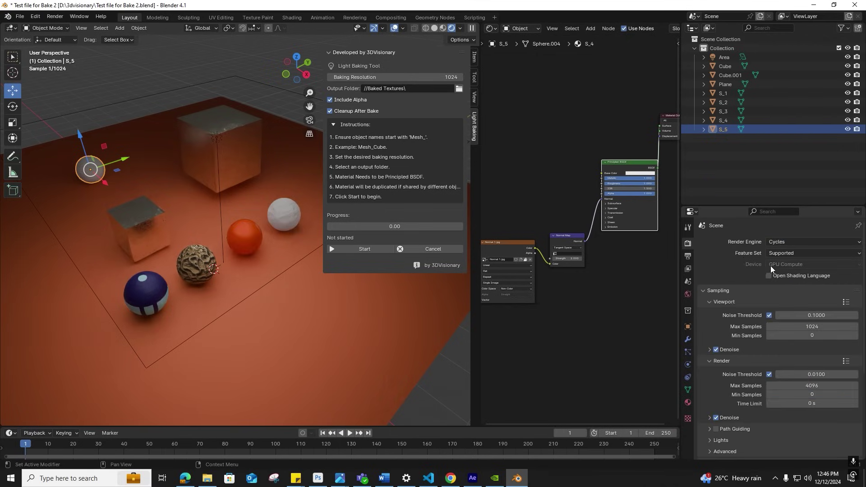
pyautogui.click(778, 264)
pyautogui.click(779, 285)
pyautogui.click(798, 386)
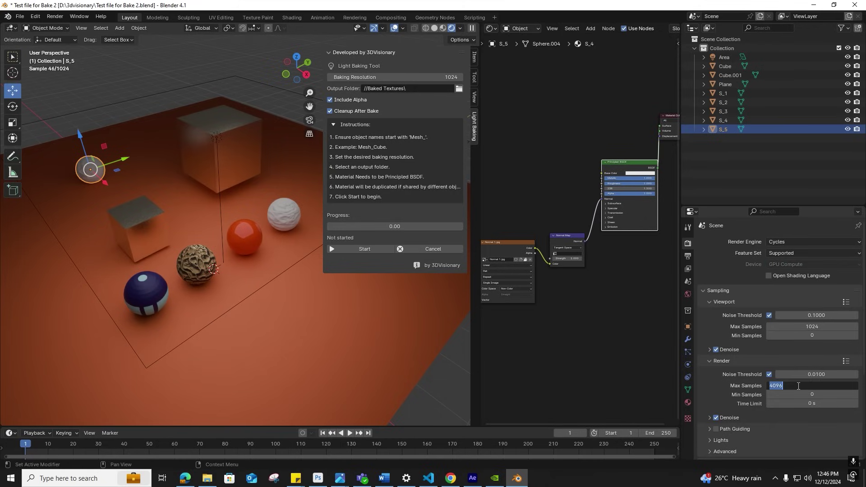
pyautogui.write('512')
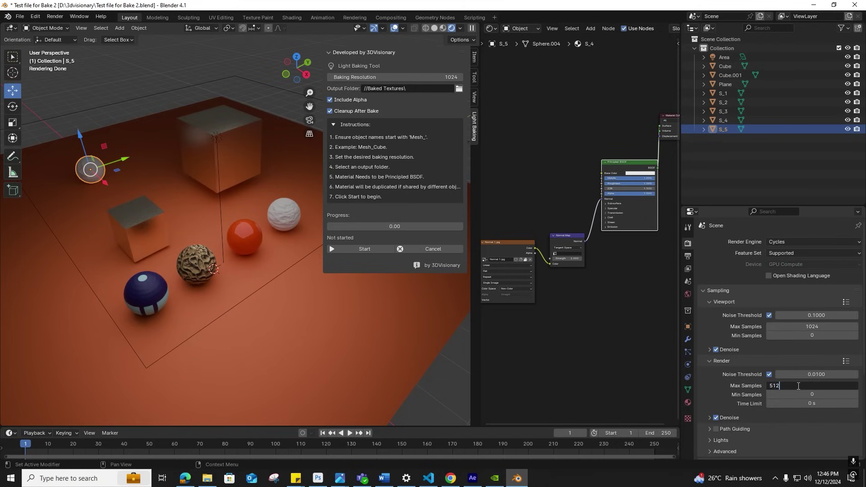
pyautogui.press('Return')
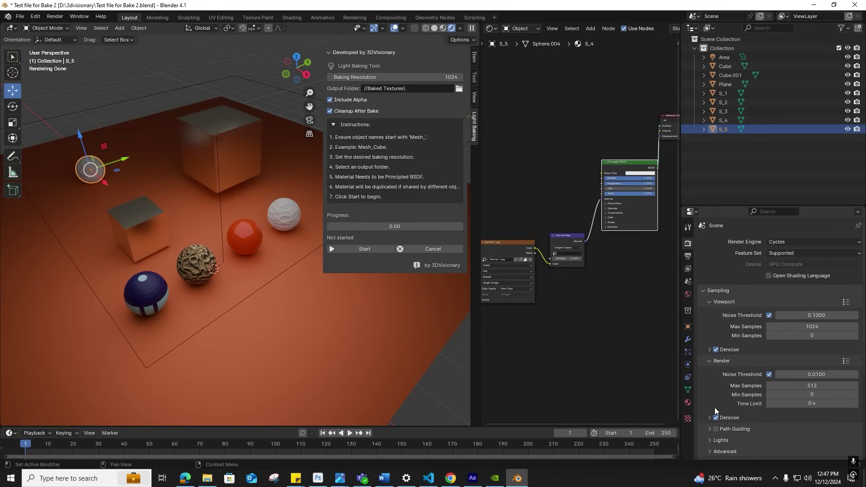
# Step: Select all meshes from Cube to S_5 and batch rename them with the prefix "Mesh_"
pyautogui.click(726, 67)
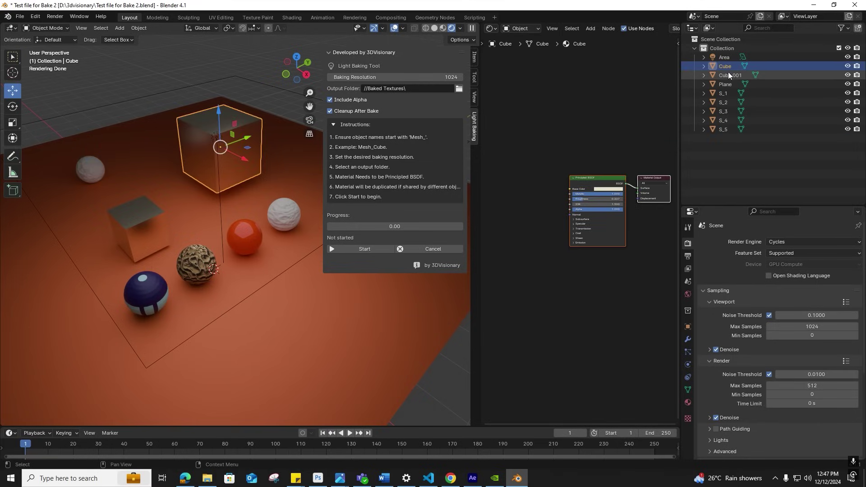
pyautogui.keyDown('shift'); pyautogui.click(724, 130); pyautogui.keyUp('shift')
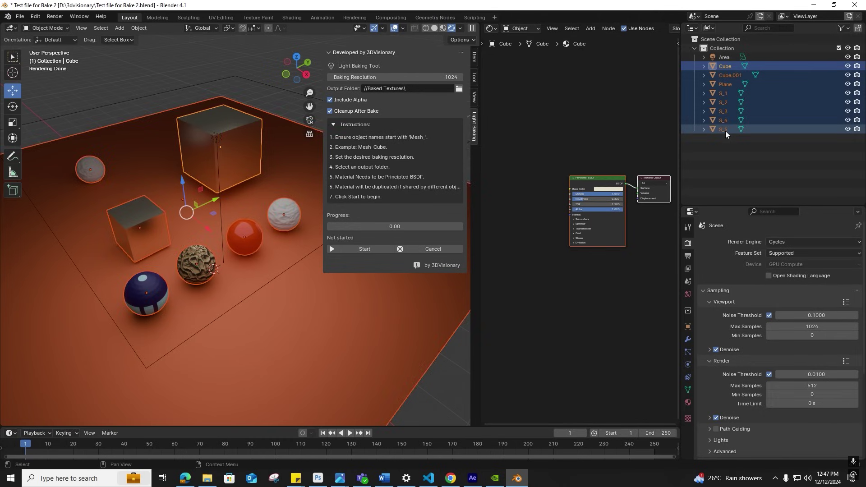
pyautogui.click(35, 16)
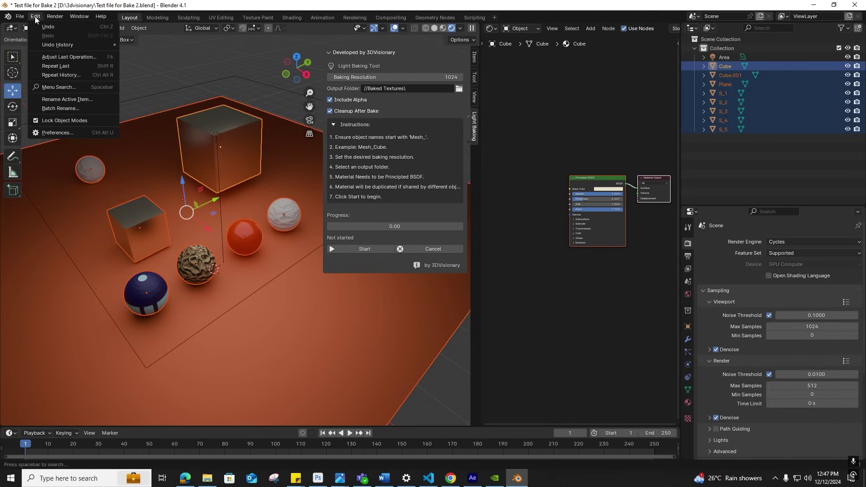
pyautogui.click(56, 104)
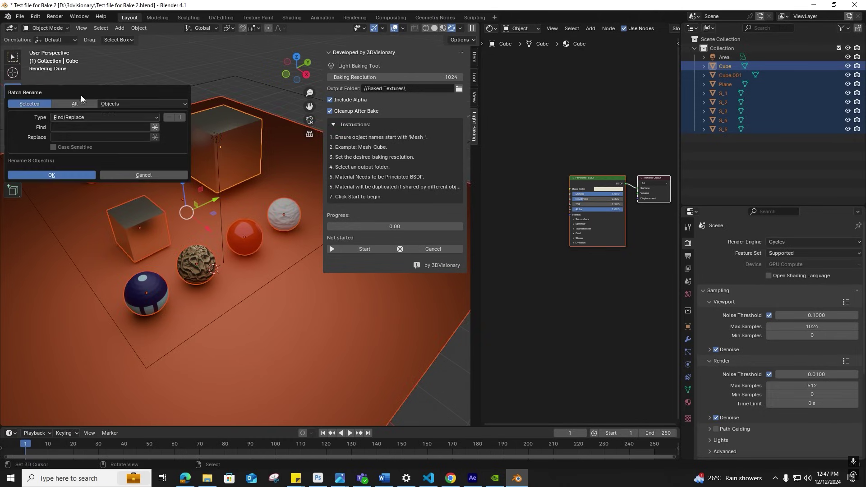
pyautogui.moveTo(84, 89); pyautogui.dragTo(131, 85)
pyautogui.click(127, 110)
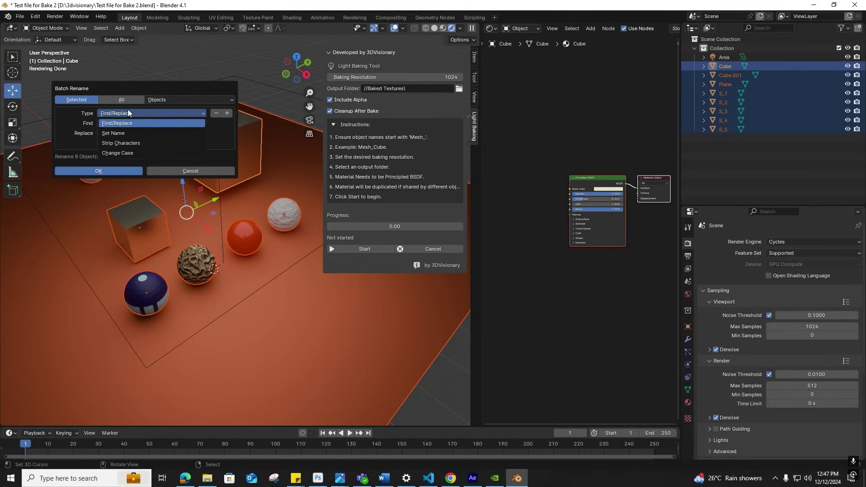
pyautogui.click(120, 134)
pyautogui.click(150, 124)
pyautogui.click(139, 133)
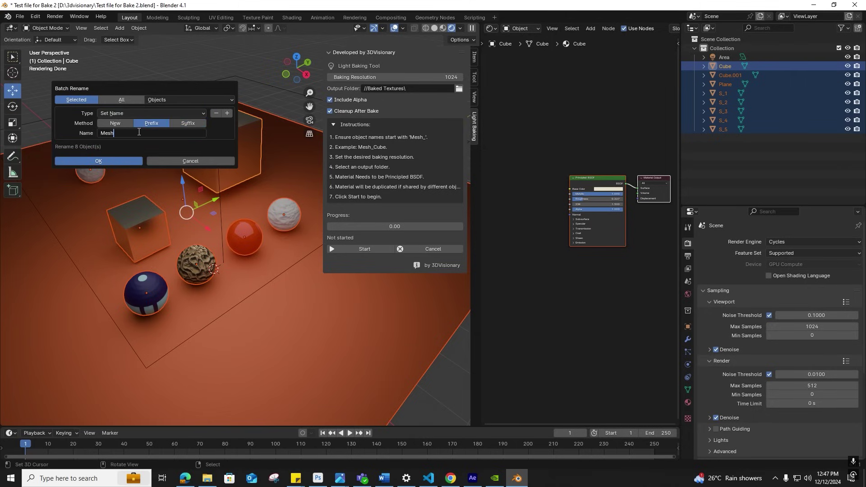
pyautogui.click(124, 161)
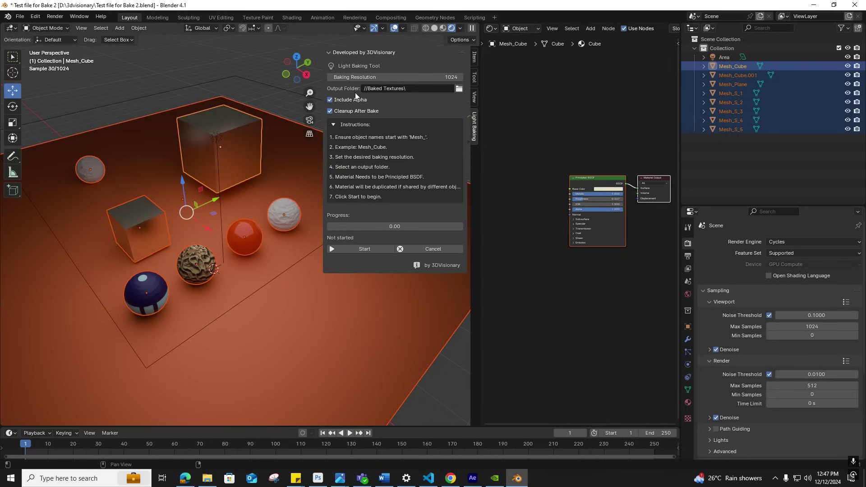
# Step: Start the light bake, open the Baked Textures folder in File Explorer and arrange its window beside the bake progress
pyautogui.click(352, 248)
pyautogui.doubleClick(309, 144)
pyautogui.moveTo(376, 94); pyautogui.dragTo(237, 75)
pyautogui.moveTo(524, 180); pyautogui.dragTo(311, 180)
pyautogui.moveTo(209, 74); pyautogui.dragTo(173, 61)
pyautogui.moveTo(274, 337); pyautogui.dragTo(319, 409)
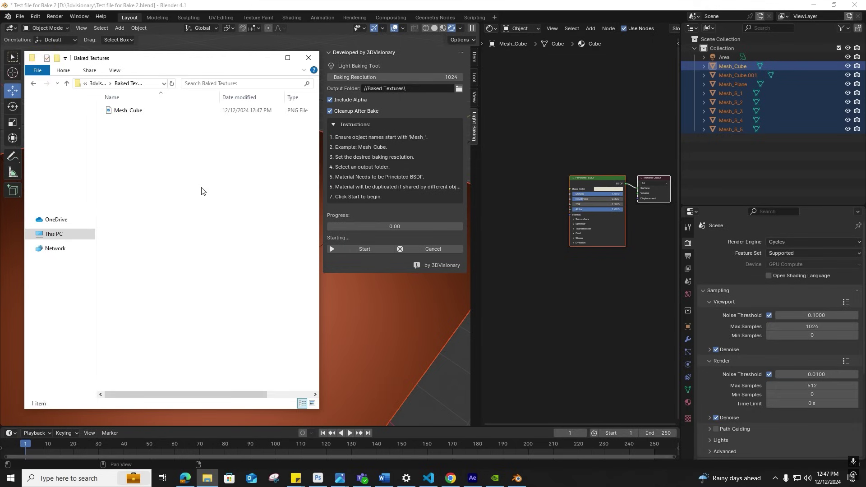
# Step: Display the Baked Textures folder's files as large icons and open the Mesh_Cube.001 texture for inspection
pyautogui.rightClick(142, 158)
pyautogui.moveTo(156, 165)
pyautogui.click(311, 166)
pyautogui.rightClick(186, 244)
pyautogui.moveTo(201, 253)
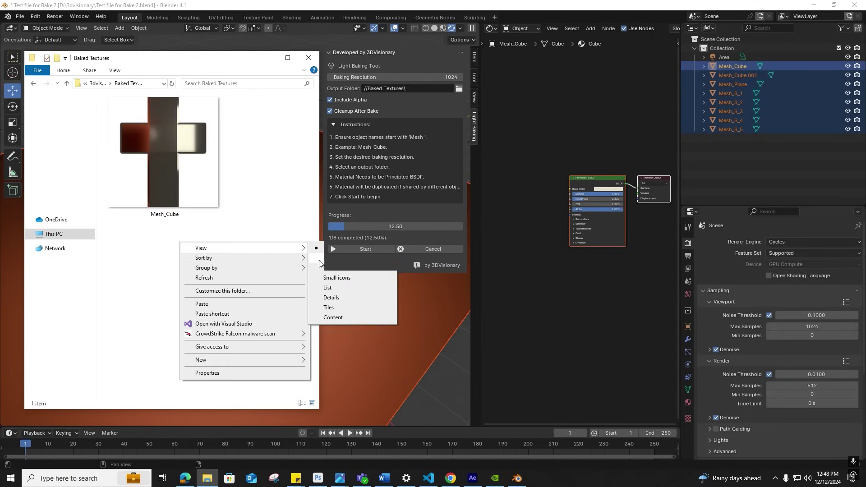
pyautogui.click(354, 288)
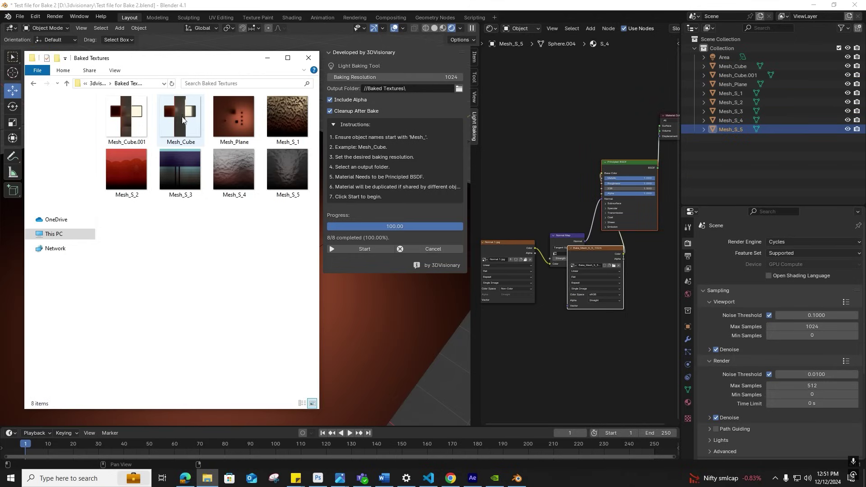
pyautogui.doubleClick(127, 117)
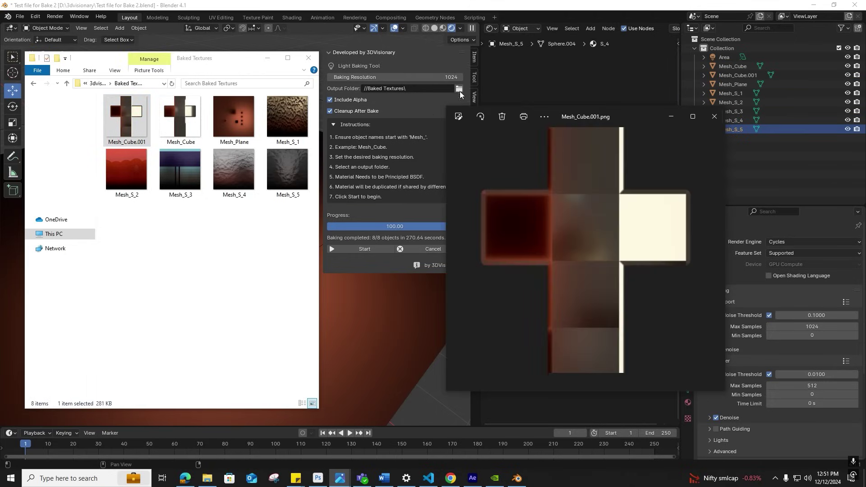
# Step: Move the image viewer aside and browse the baked textures from Mesh_Cube through Mesh_S_5
pyautogui.moveTo(603, 110); pyautogui.dragTo(377, 66)
pyautogui.press('Right')
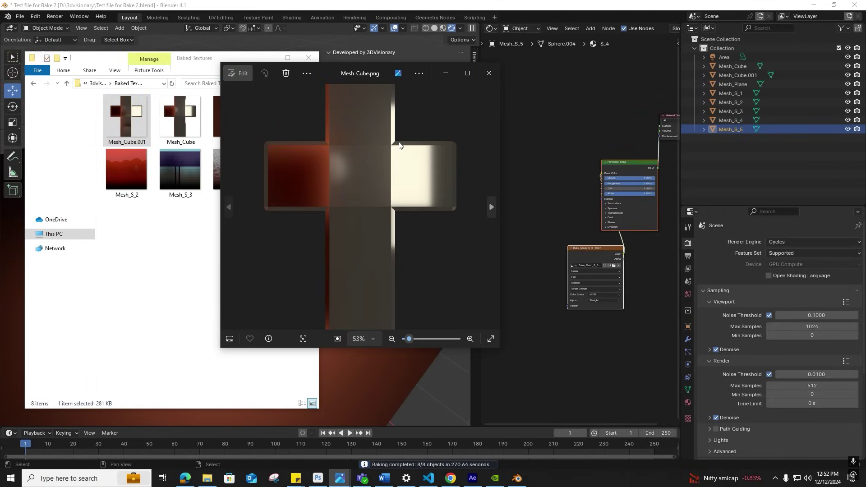
pyautogui.press('Right')
pyautogui.press('Right')
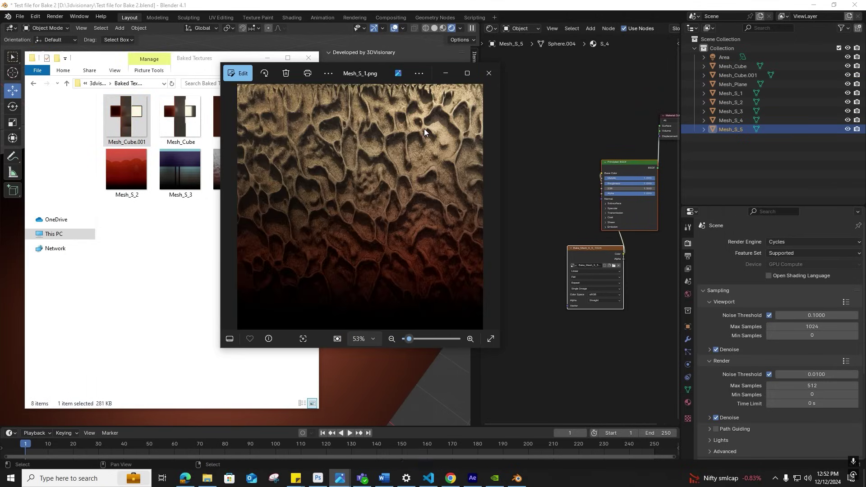
pyautogui.press('Right')
pyautogui.press('Right')
pyautogui.press('Right')
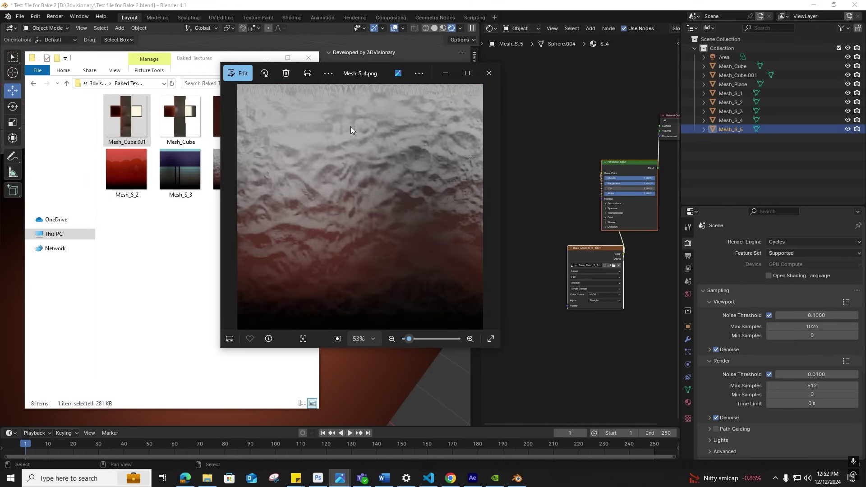
# Step: Go back through the baked textures, compare the Mesh_Cube and Mesh_Cube.001 bakes, and minimize the image viewer
pyautogui.press('Right')
pyautogui.press('Left')
pyautogui.press('Right')
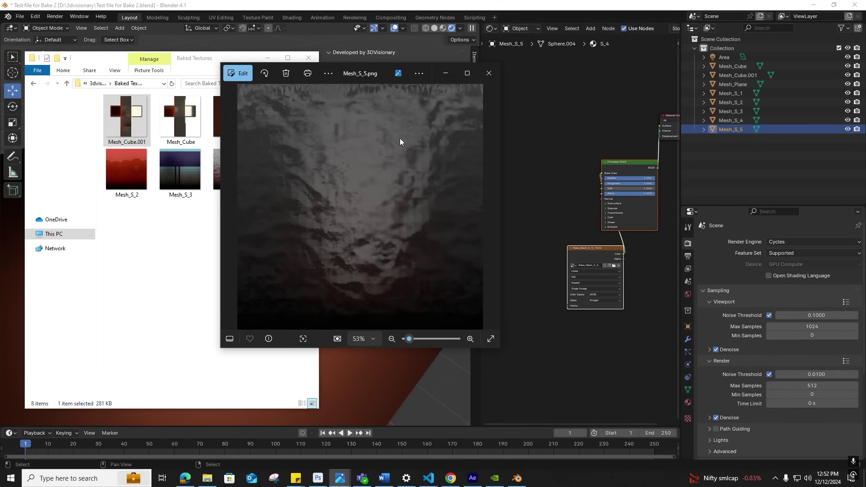
pyautogui.press('Left')
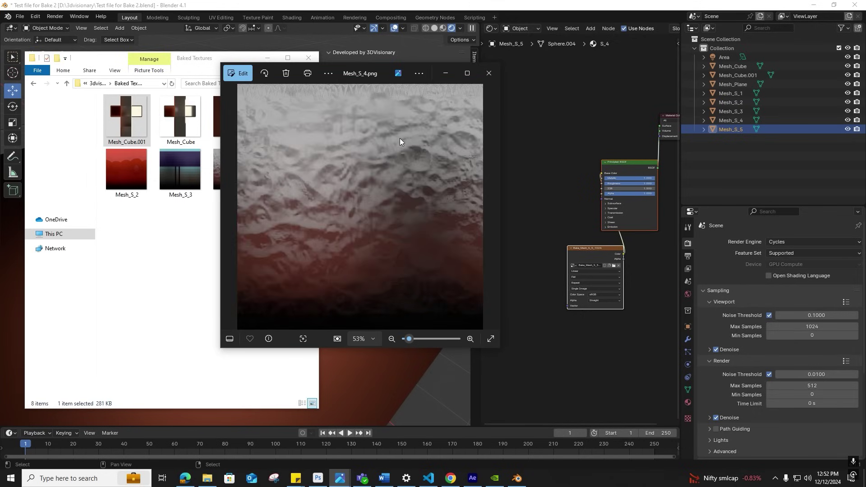
pyautogui.press('Left')
pyautogui.press('Left')
pyautogui.press('Left')
pyautogui.press('Left')
pyautogui.press('Left')
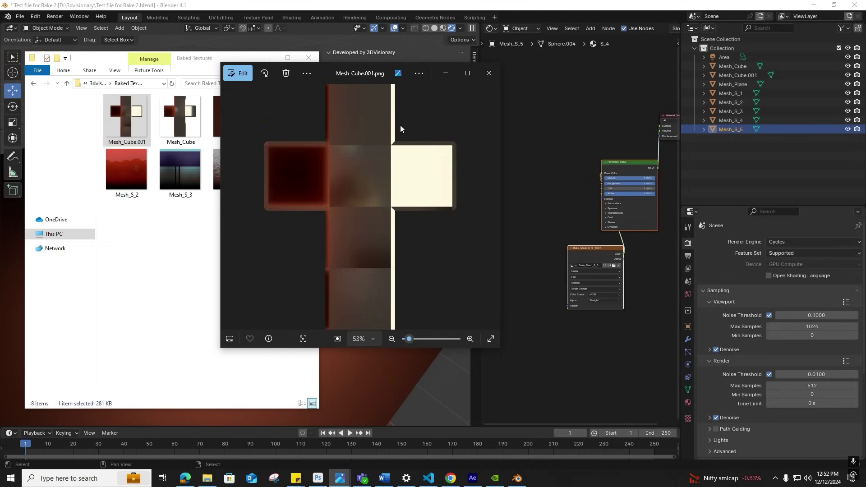
pyautogui.press('Right')
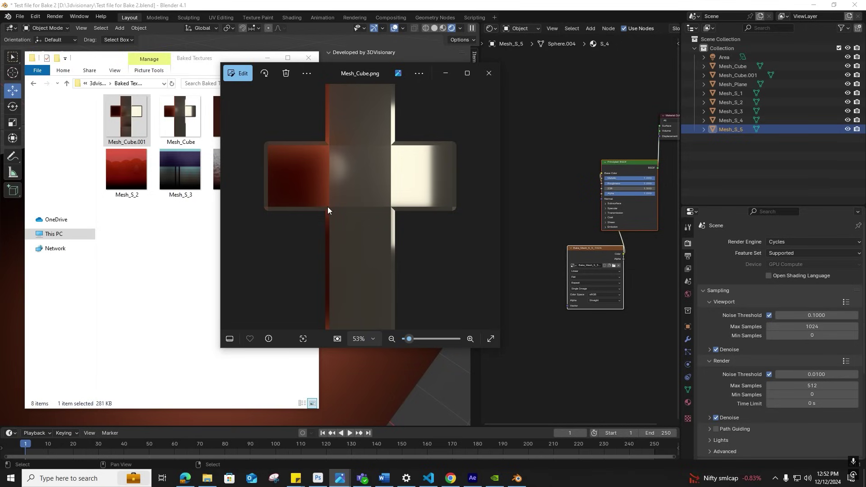
pyautogui.press('Left')
pyautogui.click(445, 73)
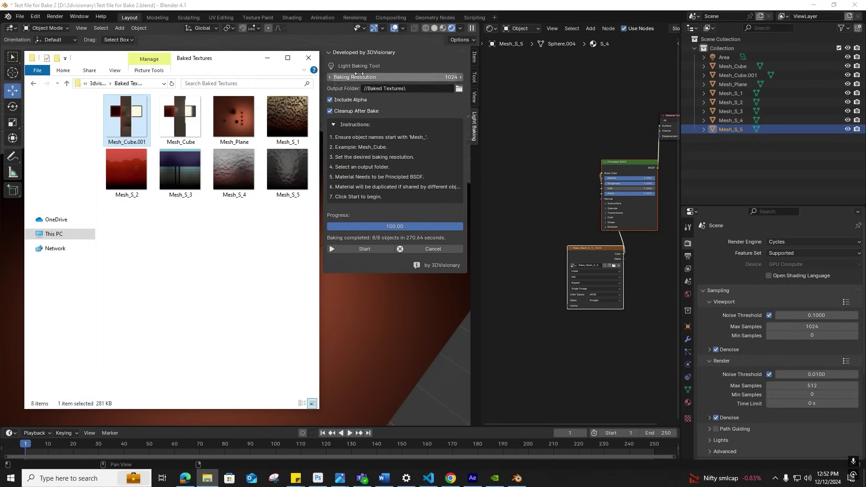
# Step: Return to Blender and switch the 3D viewport to Material Preview shading
pyautogui.click(331, 6)
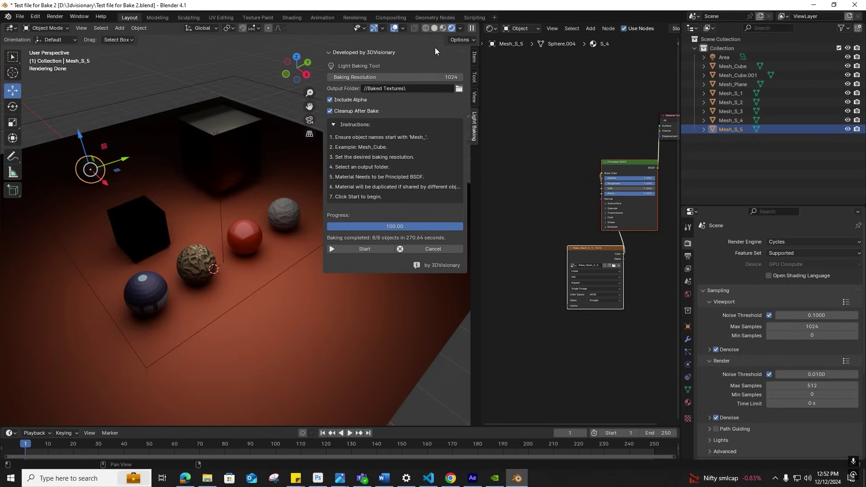
pyautogui.click(443, 28)
pyautogui.moveTo(217, 166)
pyautogui.mouseDown(button='middle')
pyautogui.moveTo(255, 139)
pyautogui.moveTo(218, 177)
pyautogui.mouseUp(button='middle')
pyautogui.scroll(3, 210, 206)
pyautogui.scroll(-6, 218, 176)
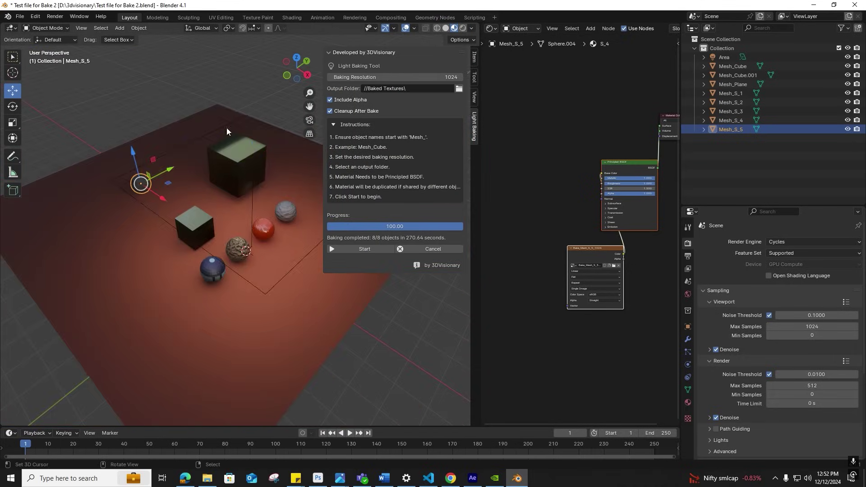
# Step: Delete the Area light from the scene and hide the viewport overlays
pyautogui.rightClick(227, 127)
pyautogui.press('Delete')
pyautogui.hotkey('shift', 'alt', 'z')
# Step: Select the Mesh_S_1 sphere and place its baked image node beside the Principled BSDF
pyautogui.moveTo(220, 209); pyautogui.dragTo(182, 228, button='middle')
pyautogui.scroll(4, 183, 229)
pyautogui.keyDown('shift'); pyautogui.moveTo(217, 248); pyautogui.dragTo(266, 212, button='middle'); pyautogui.keyUp('shift')
pyautogui.scroll(2, 264, 209)
pyautogui.rightClick(245, 187)
pyautogui.moveTo(596, 249); pyautogui.dragTo(520, 187)
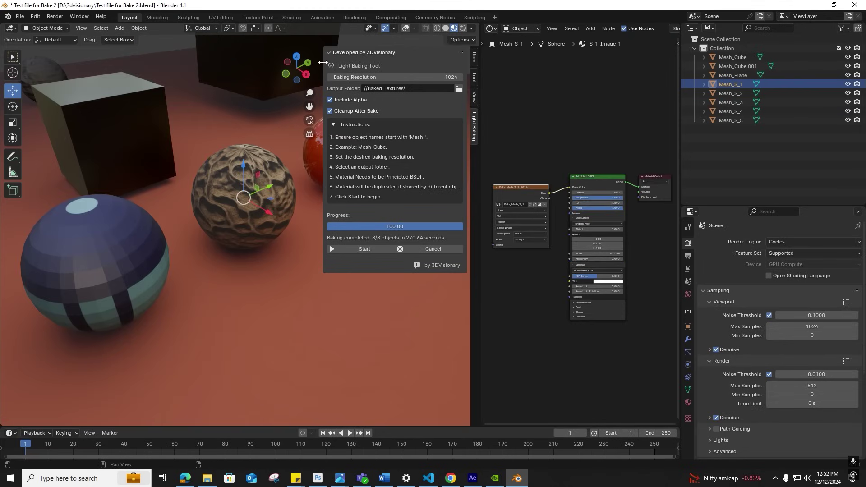
# Step: Narrow the Light Baking sidebar to give the baked scene more viewport room
pyautogui.moveTo(322, 62); pyautogui.dragTo(394, 67)
pyautogui.moveTo(581, 219); pyautogui.dragTo(569, 207, button='middle')
pyautogui.scroll(5, 581, 226)
pyautogui.scroll(-8, 569, 207)
pyautogui.scroll(-4, 289, 176)
# Step: Select the Mesh_S_4 and Mesh_S_2 spheres in turn and inspect the baked image nodes in their materials
pyautogui.moveTo(288, 174); pyautogui.dragTo(304, 177, button='middle')
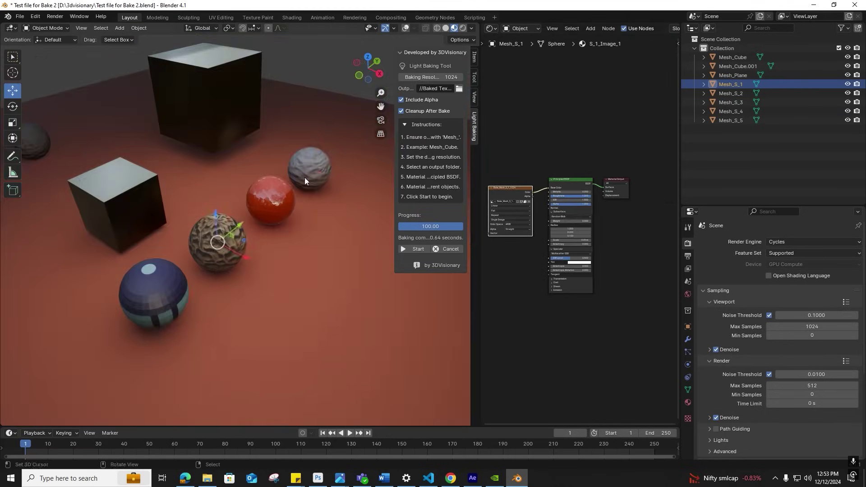
pyautogui.rightClick(304, 177)
pyautogui.rightClick(272, 198)
pyautogui.moveTo(571, 236); pyautogui.dragTo(561, 160)
pyautogui.moveTo(559, 194); pyautogui.dragTo(586, 195, button='middle')
pyautogui.moveTo(584, 236); pyautogui.dragTo(485, 188)
pyautogui.moveTo(602, 185); pyautogui.dragTo(590, 205, button='middle')
# Step: Select the dark Mesh_S_5 sphere at the back of the ground and show the viewport overlays again
pyautogui.scroll(-1, 589, 206)
pyautogui.rightClick(312, 169)
pyautogui.rightClick(34, 143)
pyautogui.keyDown('shift'); pyautogui.moveTo(51, 165); pyautogui.dragTo(142, 185, button='middle'); pyautogui.keyUp('shift')
pyautogui.click(406, 28)
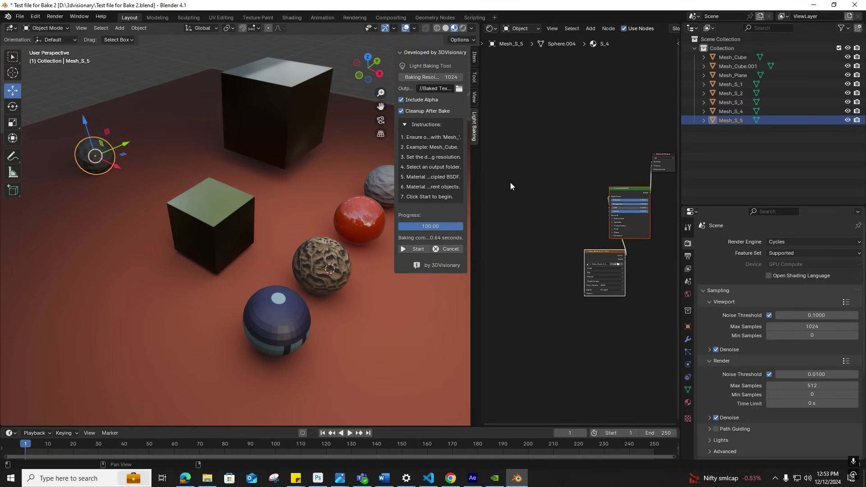
# Step: Show Mesh_S_5's material properties, place its baked image node beside the Principled BSDF, and check the image's name without changing it
pyautogui.click(687, 402)
pyautogui.scroll(4, 663, 232)
pyautogui.moveTo(578, 261); pyautogui.dragTo(541, 190)
pyautogui.scroll(5, 568, 217)
pyautogui.click(533, 197)
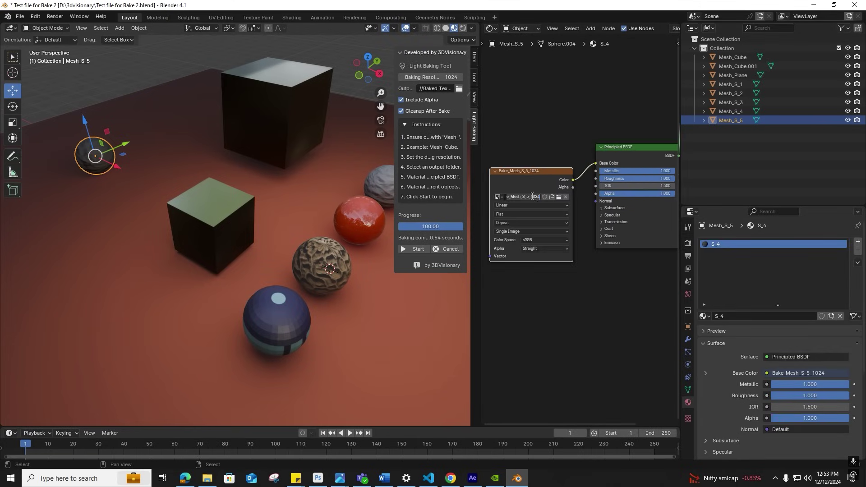
pyautogui.click(532, 197)
pyautogui.press('Escape')
# Step: Select the small cube Mesh_Cube.001 and rearrange its baked image node beside the Principled BSDF
pyautogui.moveTo(216, 176); pyautogui.dragTo(222, 177, button='middle')
pyautogui.rightClick(224, 203)
pyautogui.moveTo(262, 226); pyautogui.dragTo(246, 215, button='middle')
pyautogui.moveTo(534, 288); pyautogui.dragTo(499, 250, button='middle')
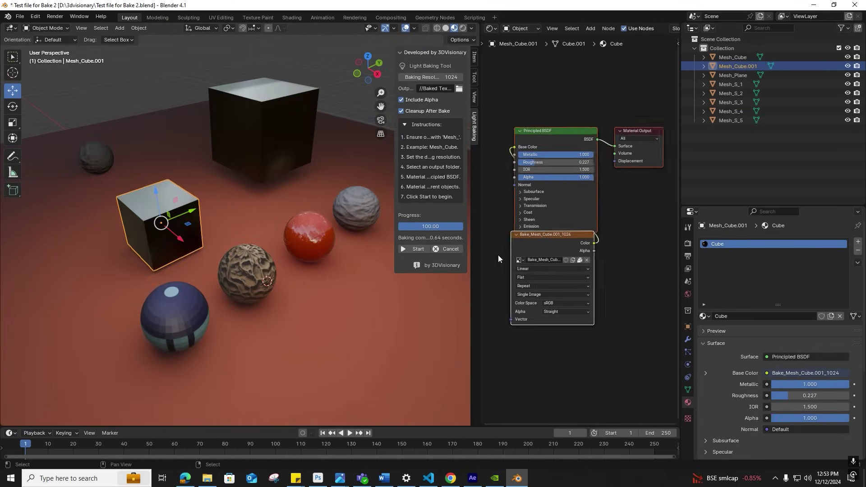
pyautogui.scroll(-4, 500, 250)
pyautogui.moveTo(591, 243); pyautogui.dragTo(525, 190)
# Step: Reroute the ground plane's baked image from Base Color to the Emission color and set the Base Color to black
pyautogui.rightClick(413, 315)
pyautogui.moveTo(618, 285); pyautogui.dragTo(544, 220)
pyautogui.click(588, 279)
pyautogui.moveTo(584, 222); pyautogui.dragTo(583, 286)
pyautogui.click(645, 226)
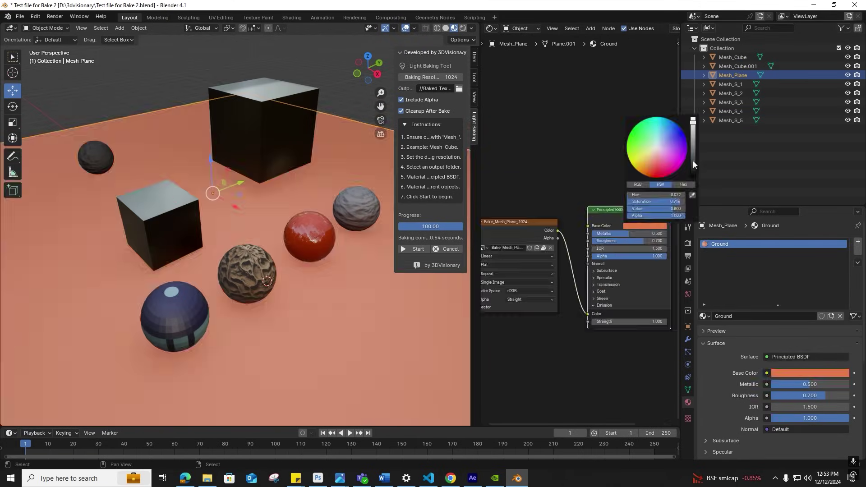
# Step: Apply the same emission setup with a black Base Color to both cubes and the blue Mesh_S_3 sphere
pyautogui.click(257, 122)
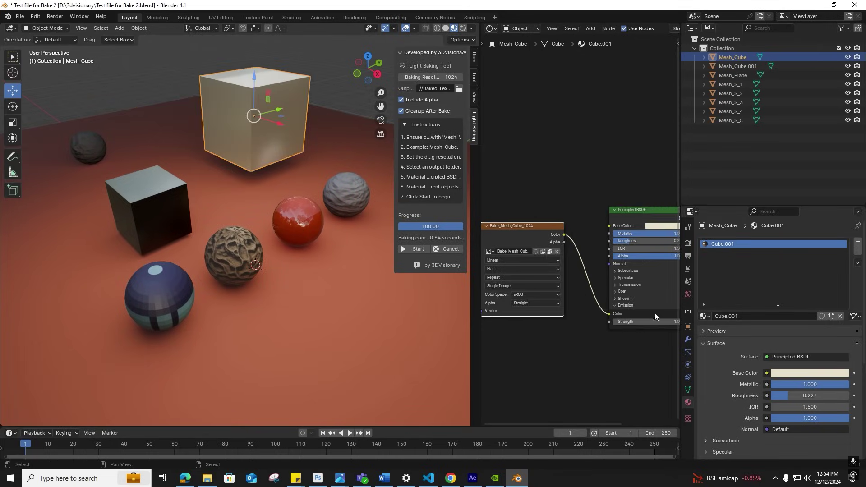
pyautogui.click(147, 212)
pyautogui.click(158, 297)
# Step: Reroute the Mesh_S_1 sphere's baked image to the Emission color and set its Base Color to black
pyautogui.click(233, 255)
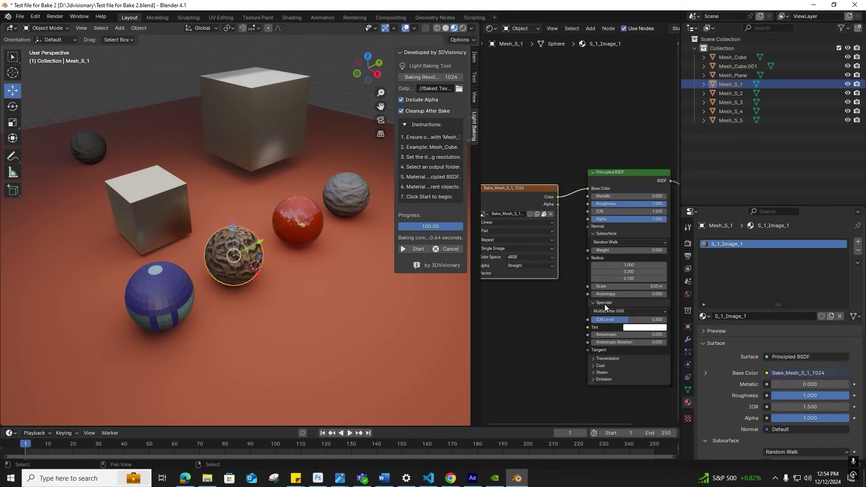
pyautogui.click(604, 379)
pyautogui.moveTo(588, 189); pyautogui.dragTo(588, 326)
pyautogui.click(645, 188)
pyautogui.moveTo(693, 86); pyautogui.dragTo(692, 141)
# Step: Feed the baked images of the Mesh_S_2 and Mesh_S_4 spheres into Emission and make their Base Color black
pyautogui.click(297, 221)
pyautogui.click(272, 117)
pyautogui.click(346, 209)
pyautogui.click(655, 171)
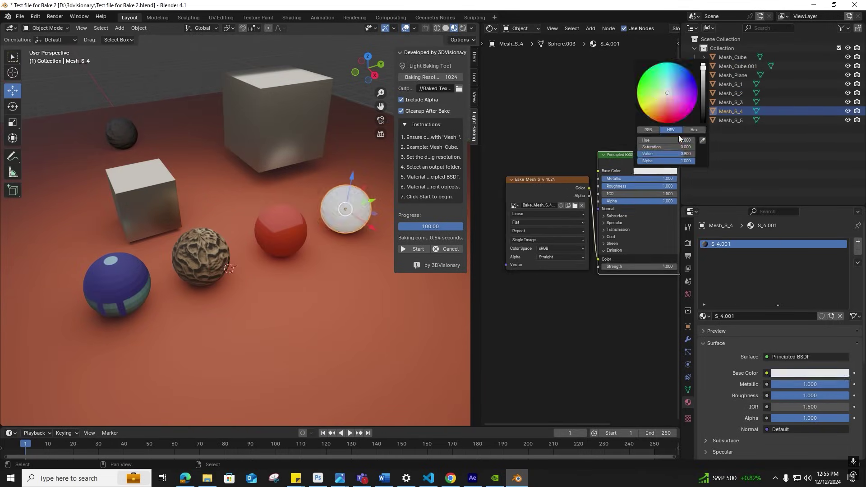
pyautogui.moveTo(703, 68); pyautogui.dragTo(703, 122)
# Step: Reroute the Mesh_S_5 sphere's baked image to the Emission color and set its Base Color to black
pyautogui.rightClick(121, 133)
pyautogui.moveTo(570, 166); pyautogui.dragTo(570, 255)
pyautogui.click(625, 167)
# Step: Maximize the 3D viewport to show the whole baked scene
pyautogui.rightClick(151, 212)
pyautogui.hotkey('ctrl', 'space')
pyautogui.scroll(-3, 314, 250)
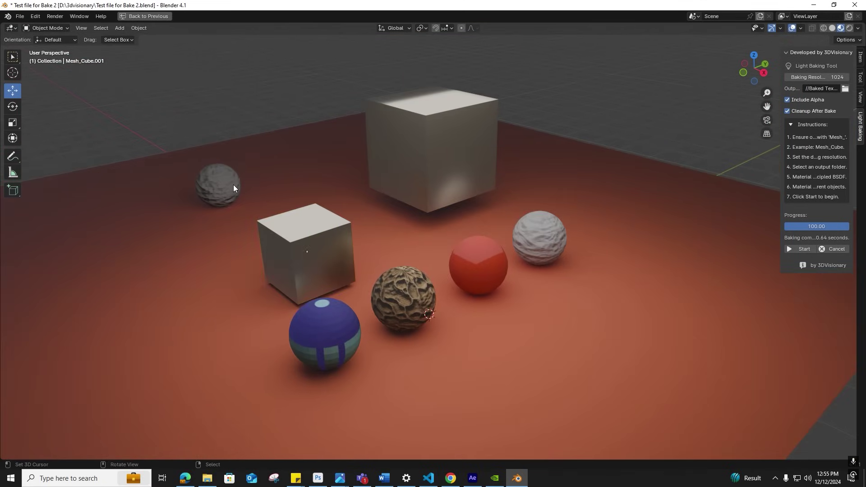
# Step: Try moving the Mesh_S_5 sphere and another object away from their baked shadows and undo the moves
pyautogui.click(233, 185)
pyautogui.moveTo(246, 185); pyautogui.dragTo(602, 216)
pyautogui.moveTo(602, 216); pyautogui.dragTo(543, 252, button='middle')
pyautogui.hotkey('ctrl', 'z')
pyautogui.click(305, 201)
pyautogui.moveTo(316, 198); pyautogui.dragTo(394, 124)
pyautogui.moveTo(401, 155); pyautogui.dragTo(402, 215, button='middle')
pyautogui.scroll(4, 435, 144)
pyautogui.click(353, 203)
pyautogui.scroll(-5, 354, 203)
pyautogui.hotkey('ctrl', 'z')
pyautogui.hotkey('ctrl', 'z')
pyautogui.click(402, 215)
# Step: Hide the viewport overlays and widen the Light Baking sidebar so its instructions are fully readable
pyautogui.click(792, 29)
pyautogui.moveTo(543, 151); pyautogui.dragTo(538, 189, button='middle')
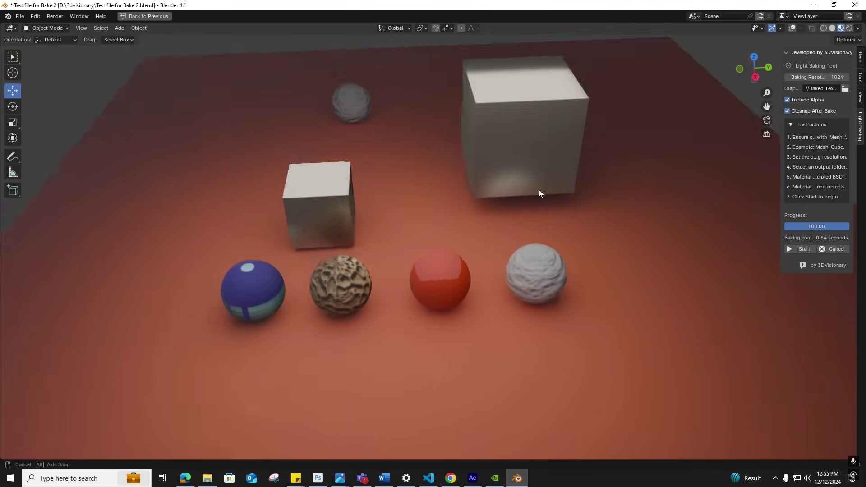
pyautogui.moveTo(781, 140); pyautogui.dragTo(661, 140)
pyautogui.moveTo(507, 238); pyautogui.dragTo(440, 190, button='middle')
pyautogui.scroll(-2, 486, 199)
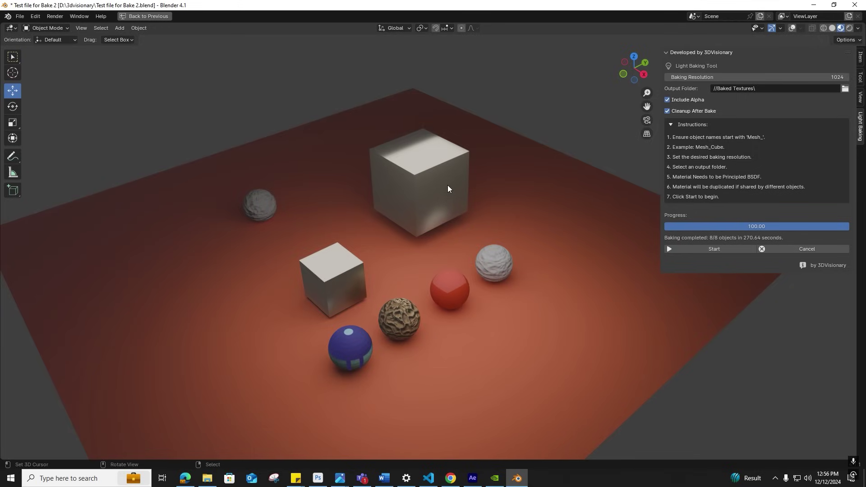
# Step: Switch to the Baked Textures folder in File Explorer, refresh it, widen its window, and return to Blender
pyautogui.hotkey('alt', 'Tab')
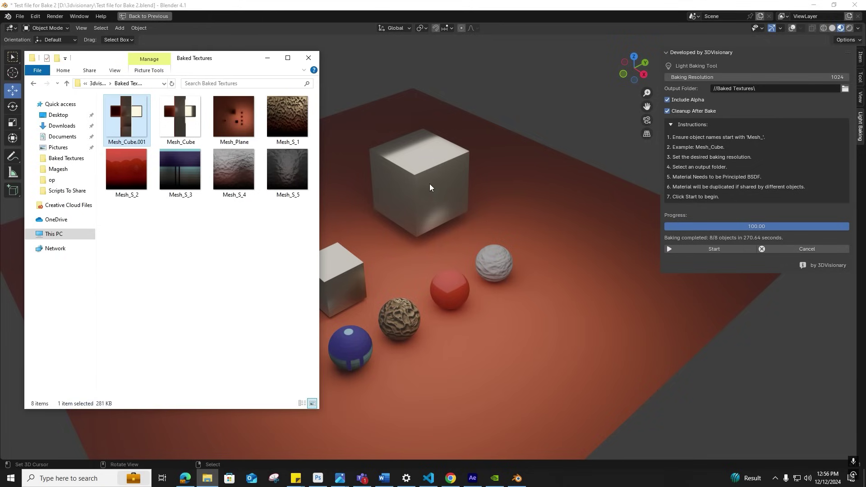
pyautogui.rightClick(171, 232)
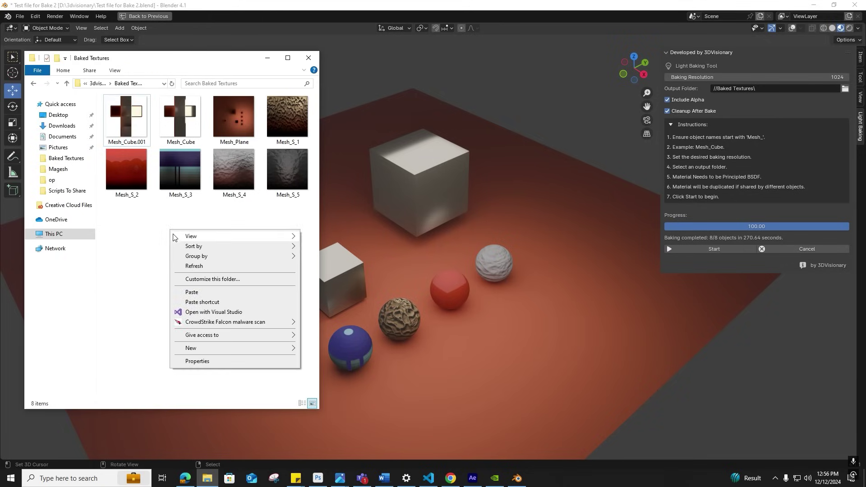
pyautogui.click(188, 267)
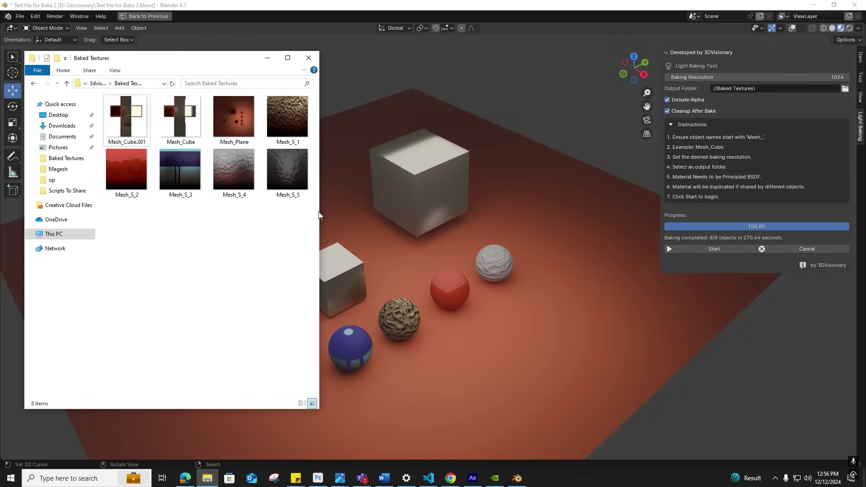
pyautogui.moveTo(320, 212); pyautogui.dragTo(348, 210)
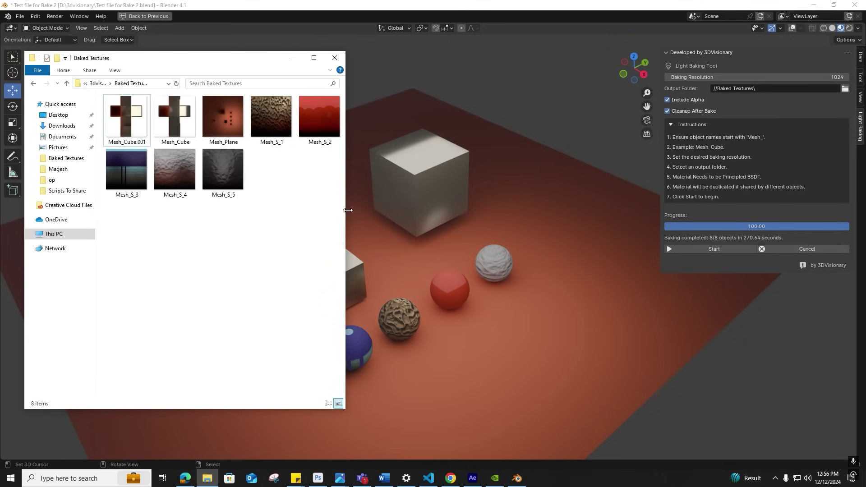
pyautogui.click(415, 184)
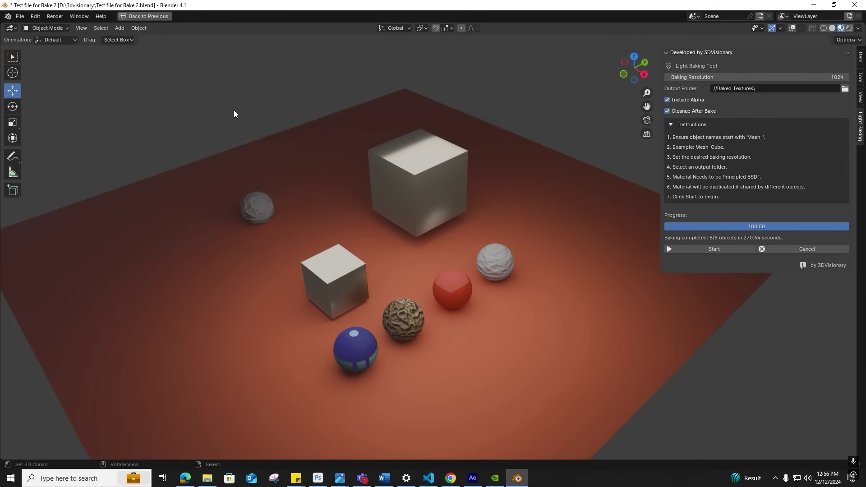
# Step: Export the scene as glTF Binary "Test file for Bake 2.glb" into the Baked Textures folder
pyautogui.click(20, 16)
pyautogui.moveTo(54, 154)
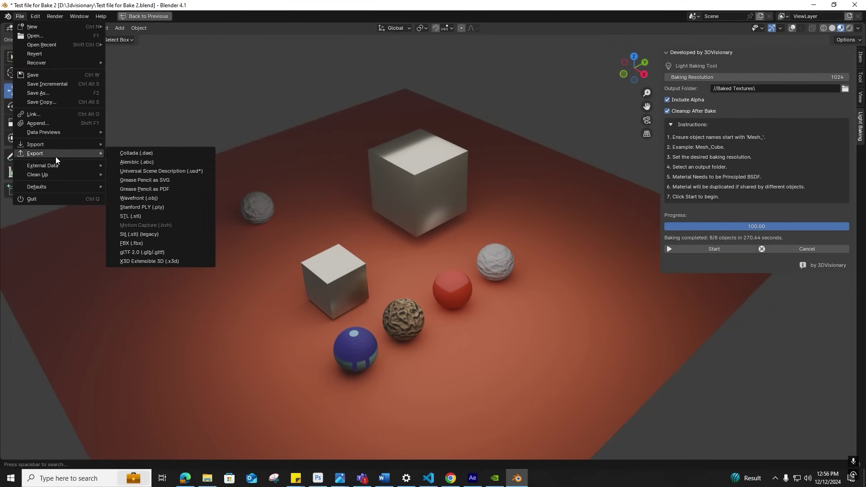
pyautogui.click(149, 251)
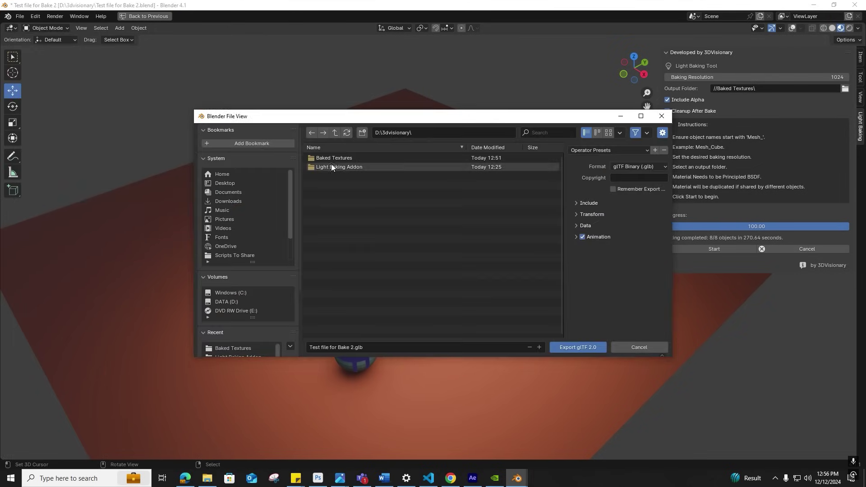
pyautogui.click(248, 347)
pyautogui.click(557, 346)
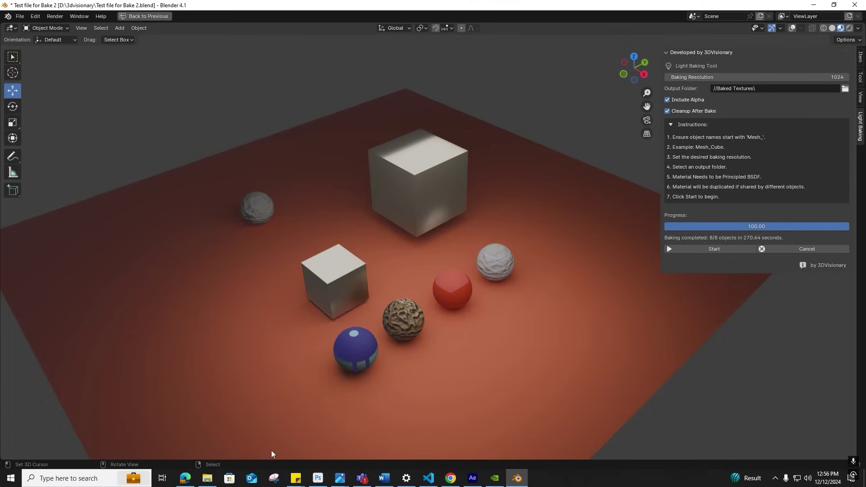
# Step: Open the exported "Test file for Bake 2" model from File Explorer in 3D Viewer and inspect its baked lighting
pyautogui.click(208, 478)
pyautogui.doubleClick(269, 173)
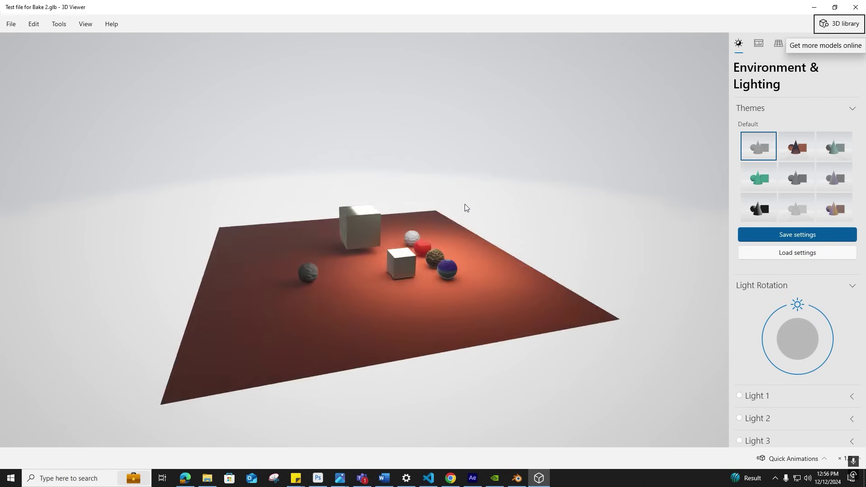
pyautogui.scroll(5, 405, 266)
pyautogui.moveTo(392, 290); pyautogui.dragTo(440, 280)
pyautogui.scroll(-3, 440, 280)
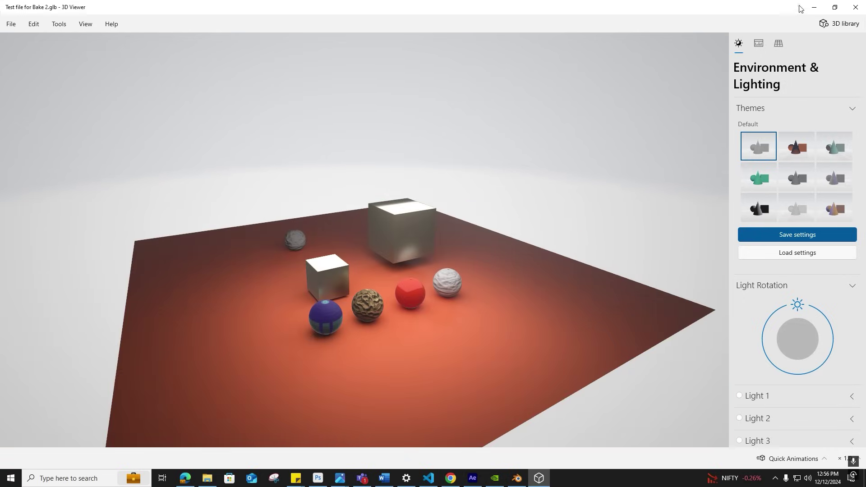
# Step: Close 3D Viewer and the Baked Textures folder window to return to Blender
pyautogui.click(855, 7)
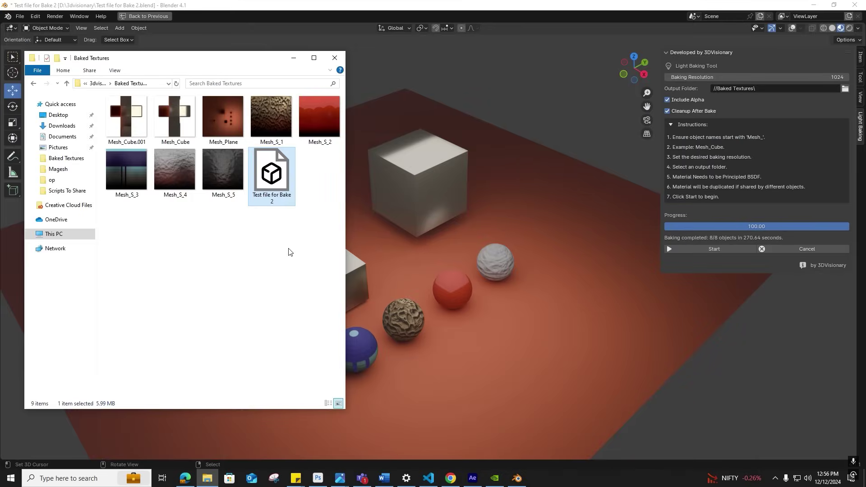
pyautogui.click(257, 280)
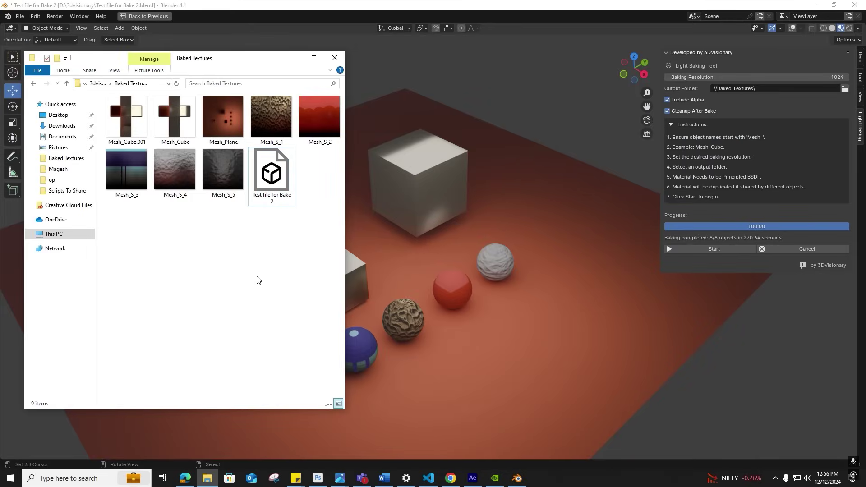
pyautogui.click(334, 58)
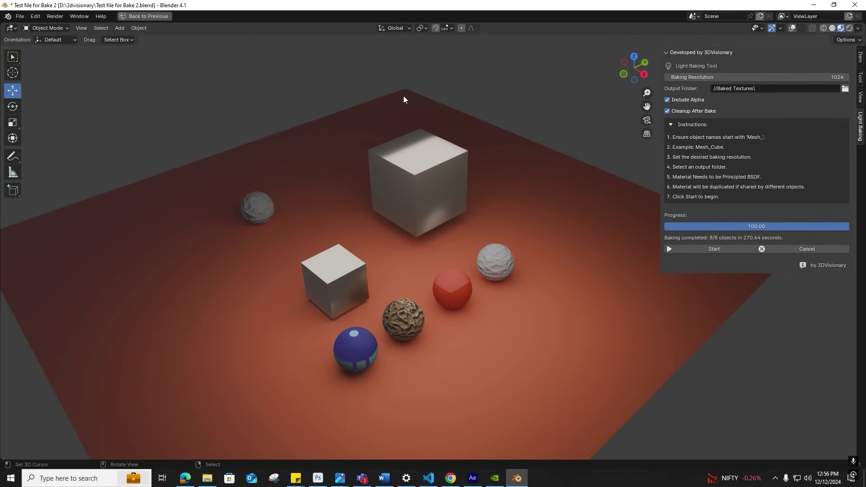